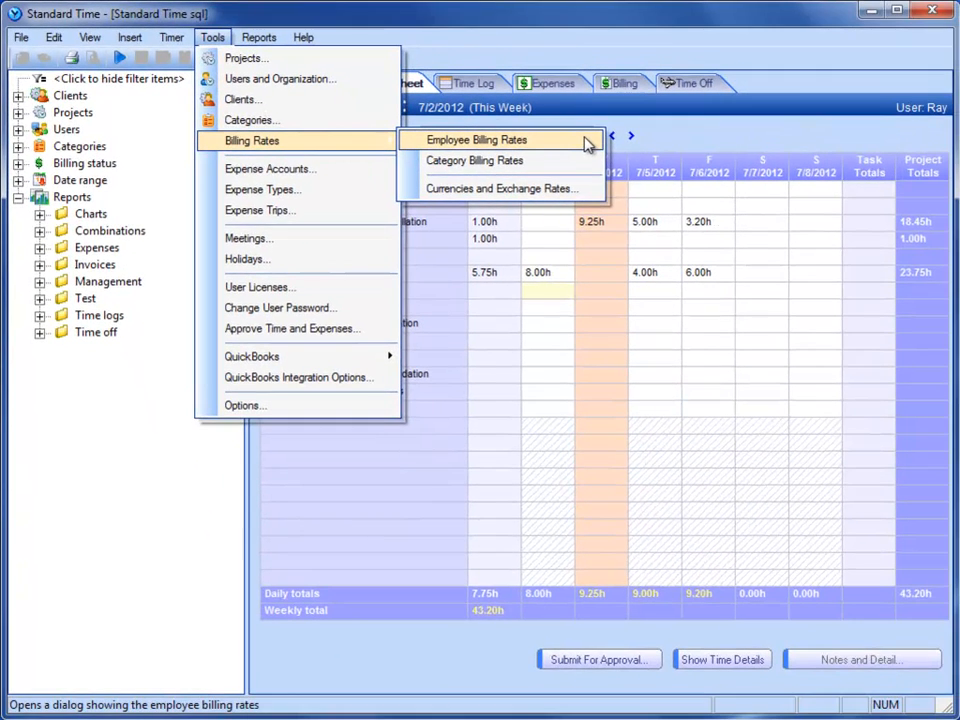
Open the employee billing rates and review the client rates listed under <Default Rates>, collapsing the group again.
{"action": "left_click", "coordinate": [566, 149]}
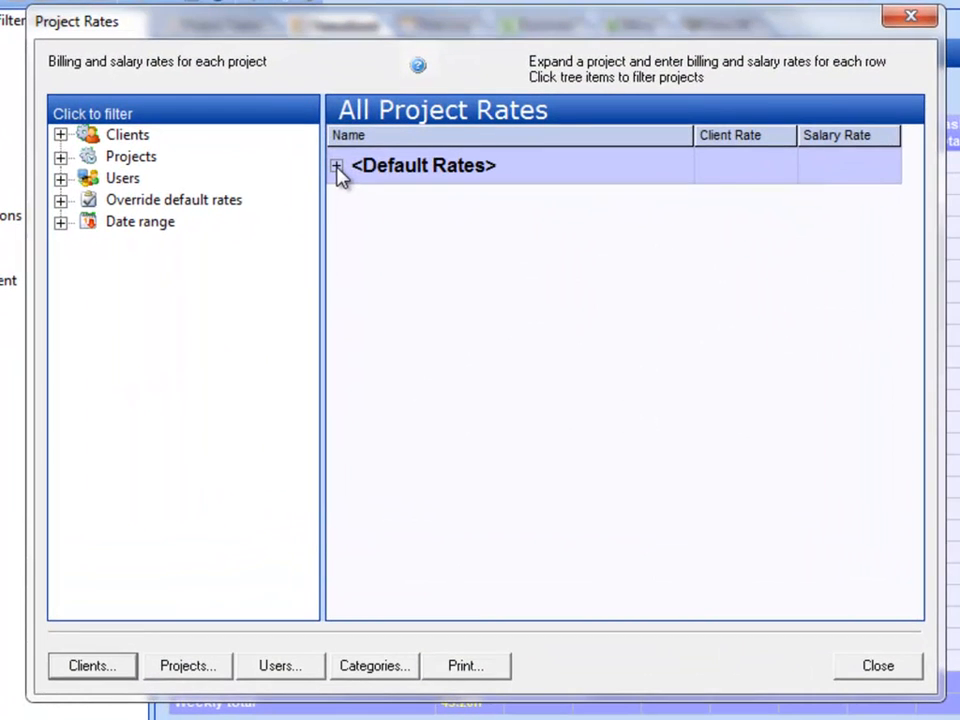
{"action": "left_click", "coordinate": [337, 166]}
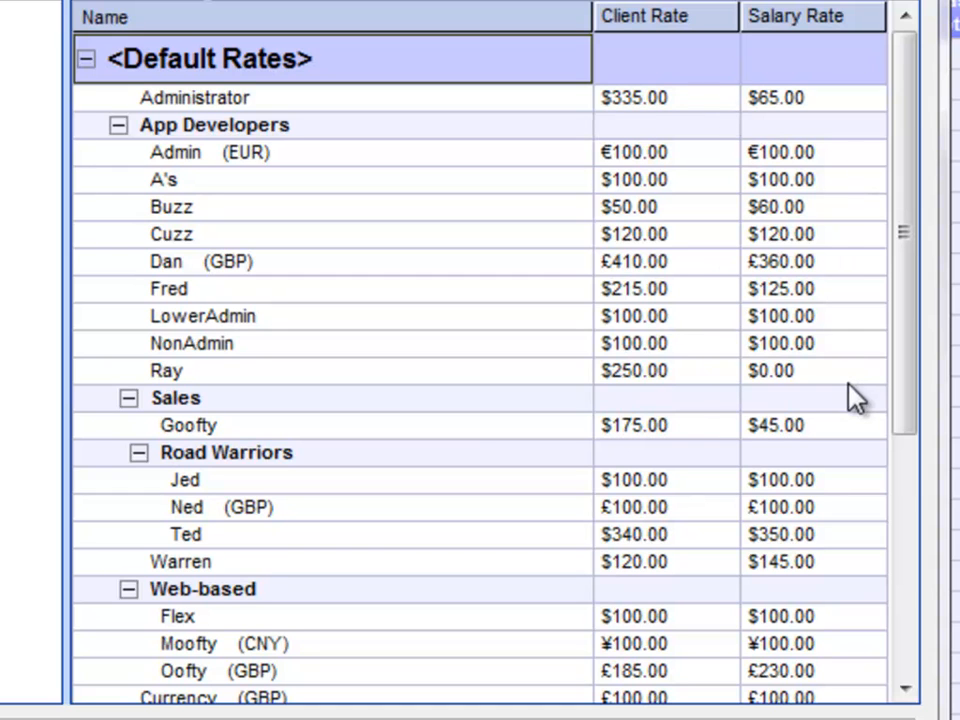
{"action": "left_click", "coordinate": [689, 261]}
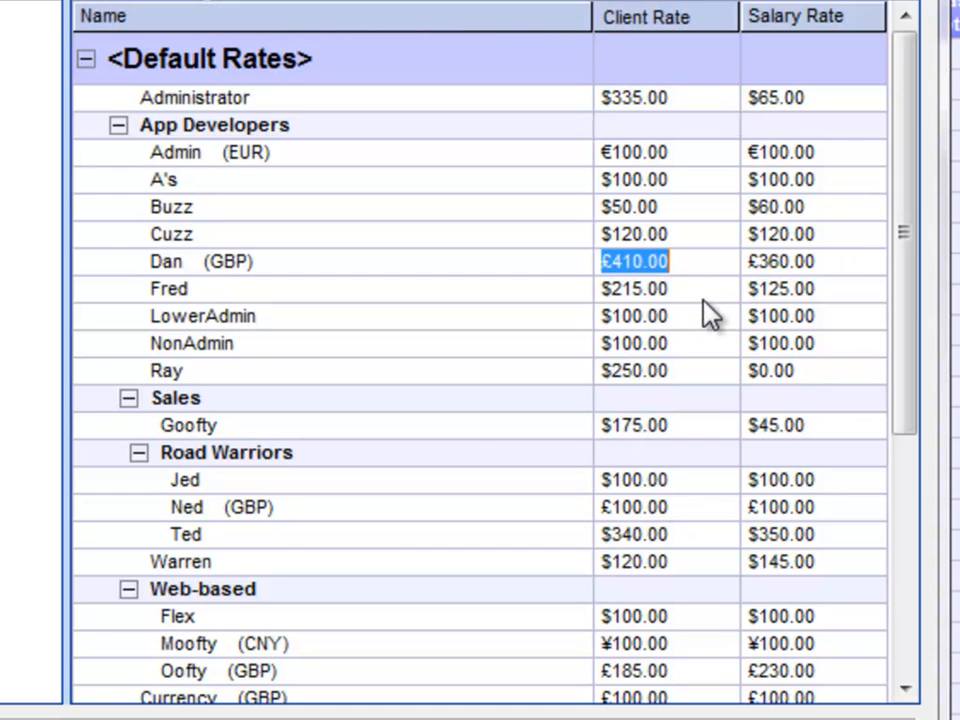
{"action": "left_click", "coordinate": [706, 299]}
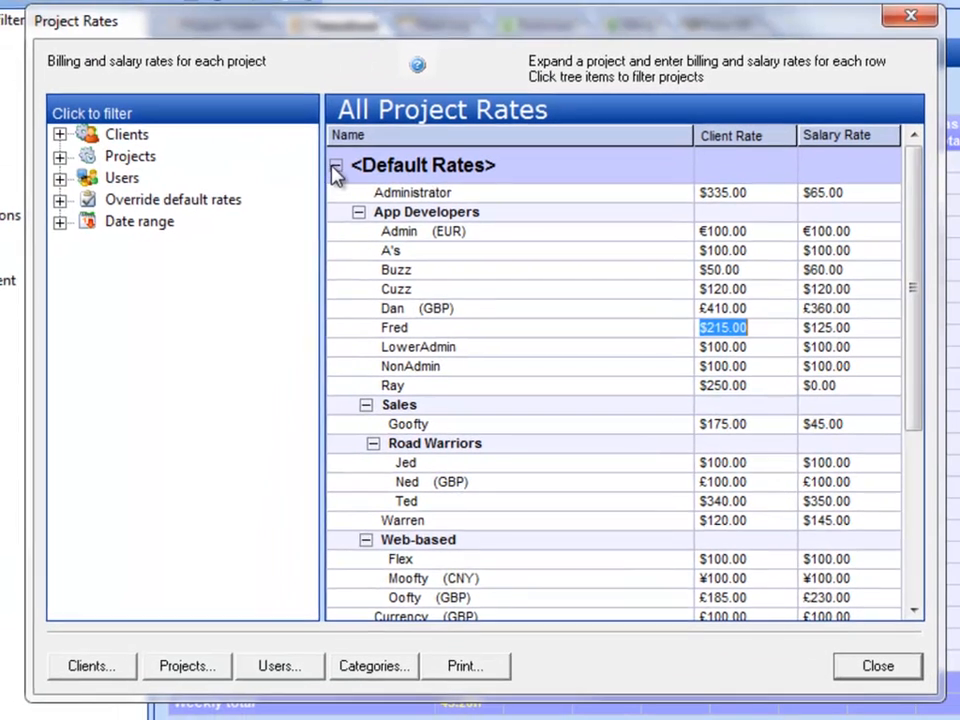
{"action": "left_click", "coordinate": [337, 167]}
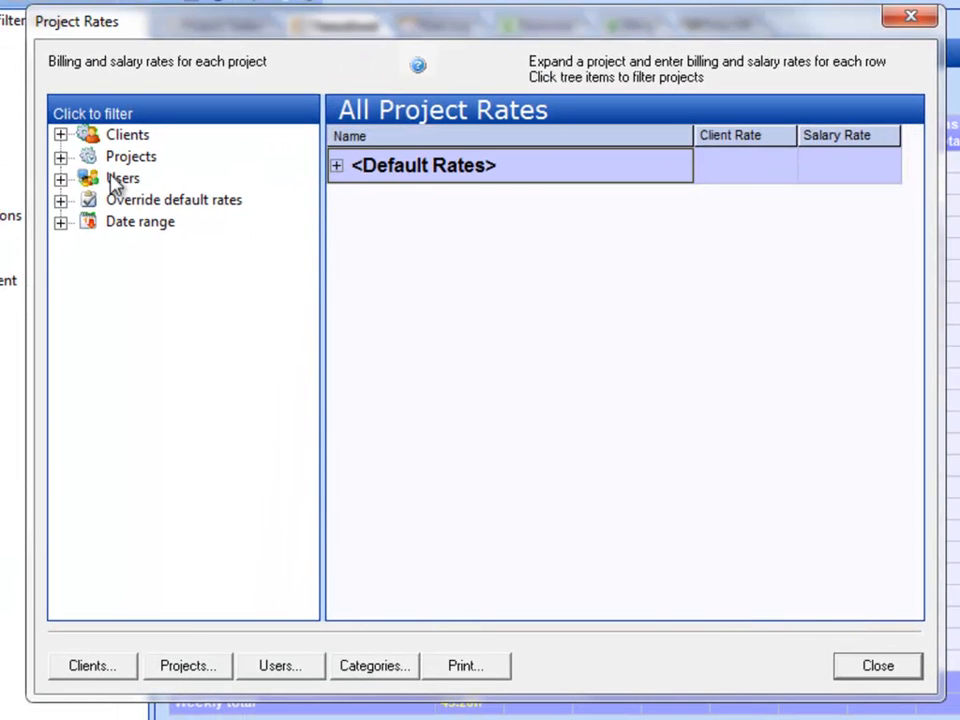
Filter the rates by project A1889 - Database Migration and inspect its users' client rate cells.
{"action": "left_click", "coordinate": [60, 157]}
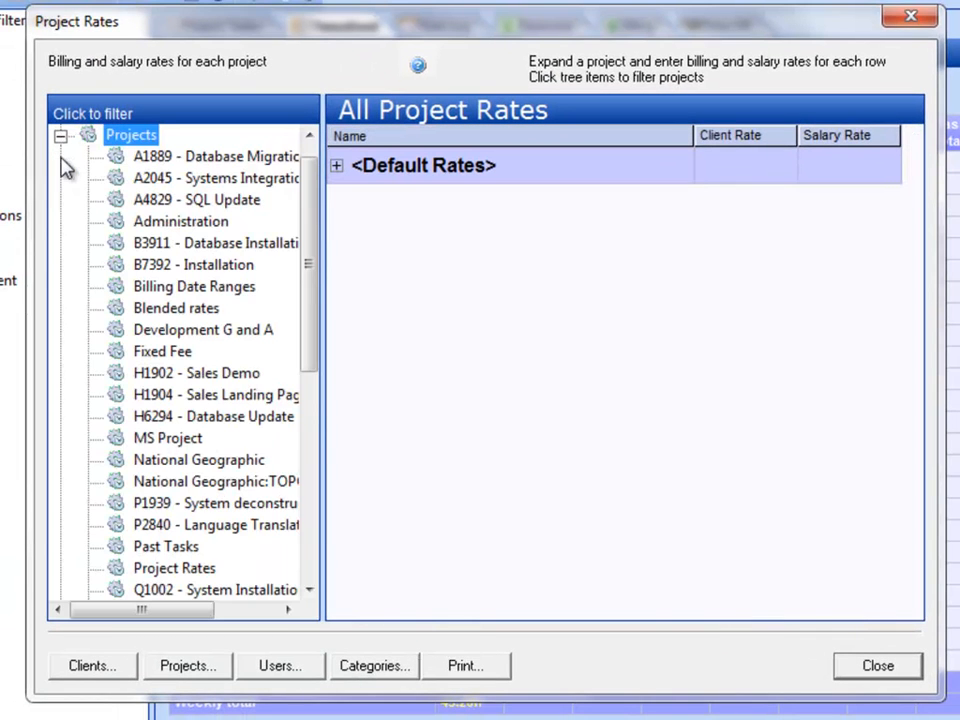
{"action": "left_click", "coordinate": [116, 163]}
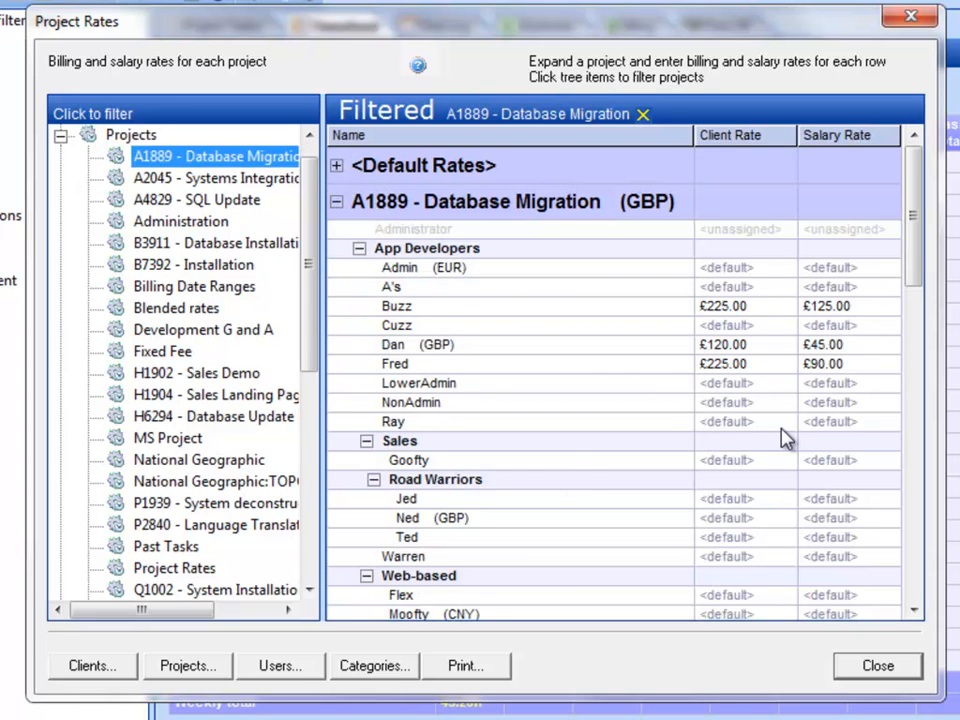
{"action": "left_click", "coordinate": [786, 365]}
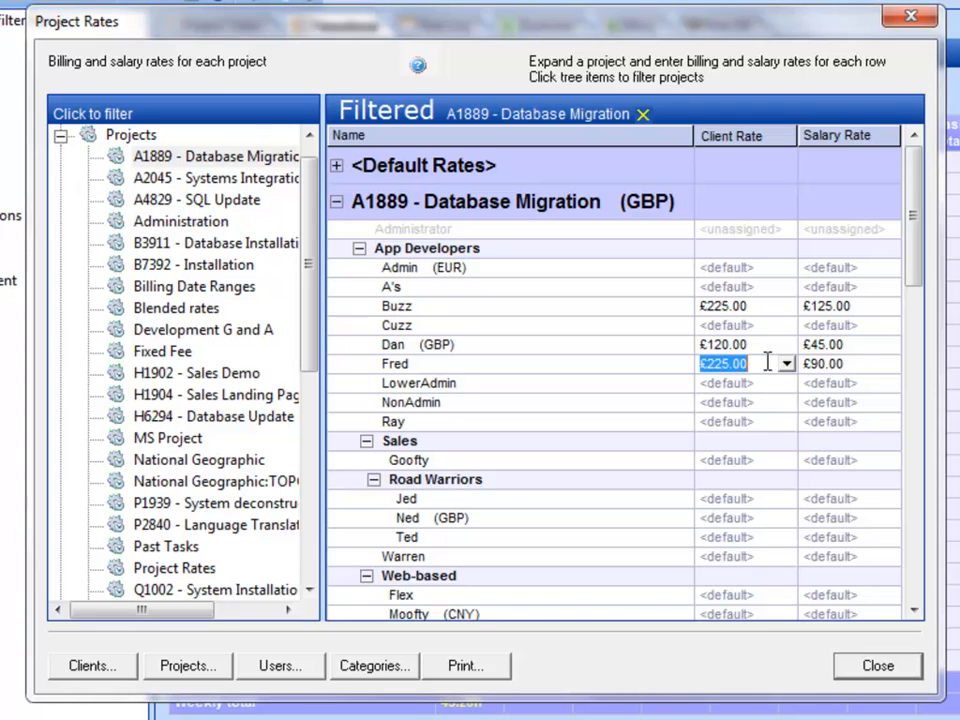
{"action": "left_click", "coordinate": [768, 401]}
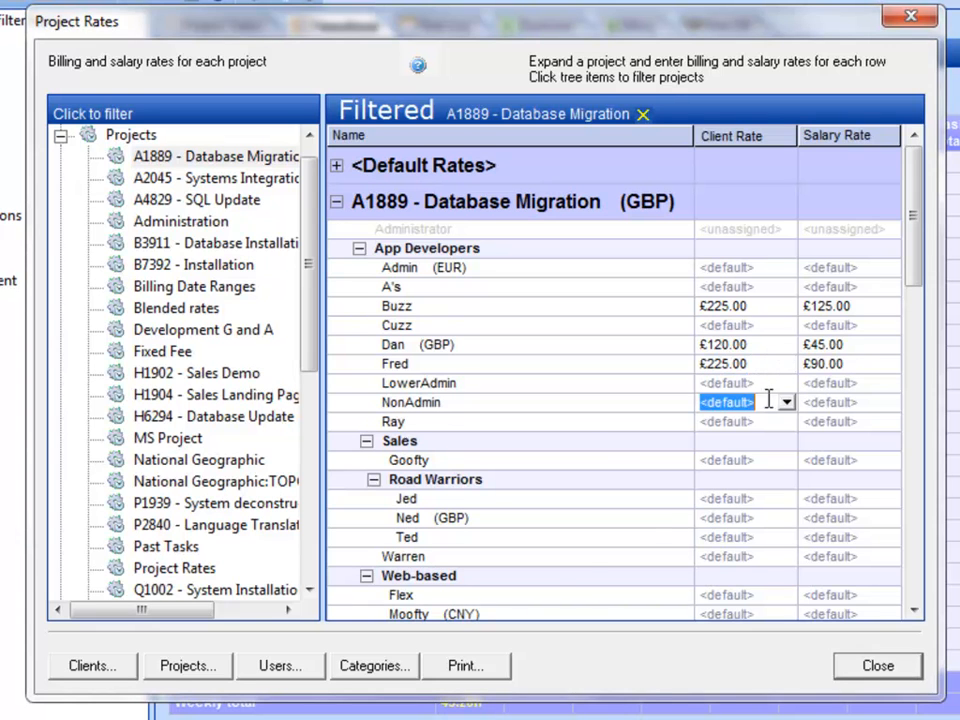
{"action": "left_click", "coordinate": [775, 422]}
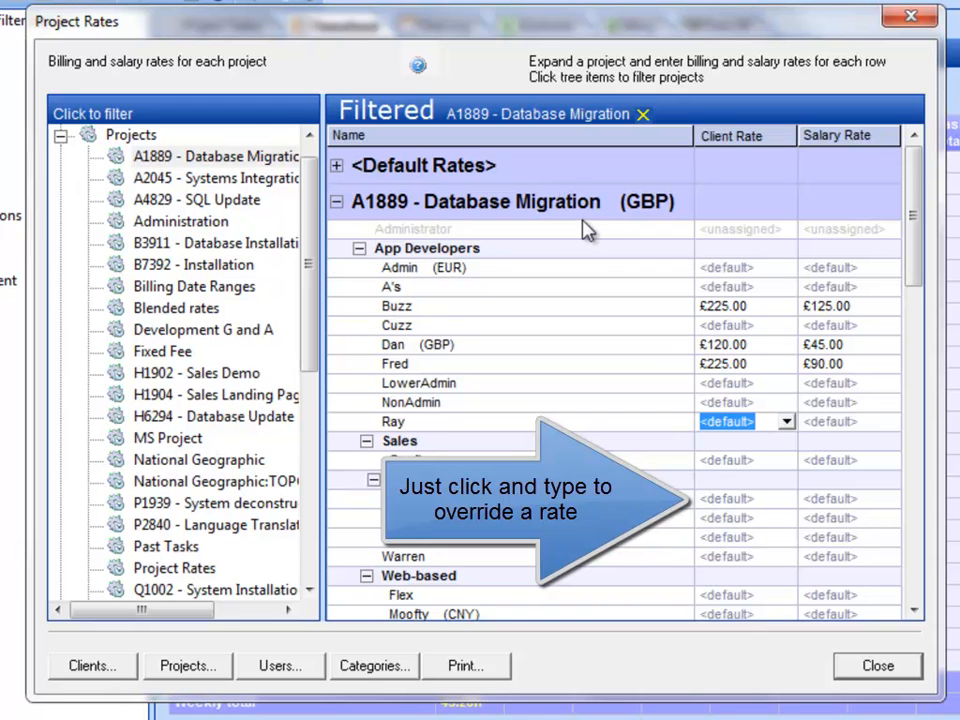
{"action": "left_click", "coordinate": [552, 167]}
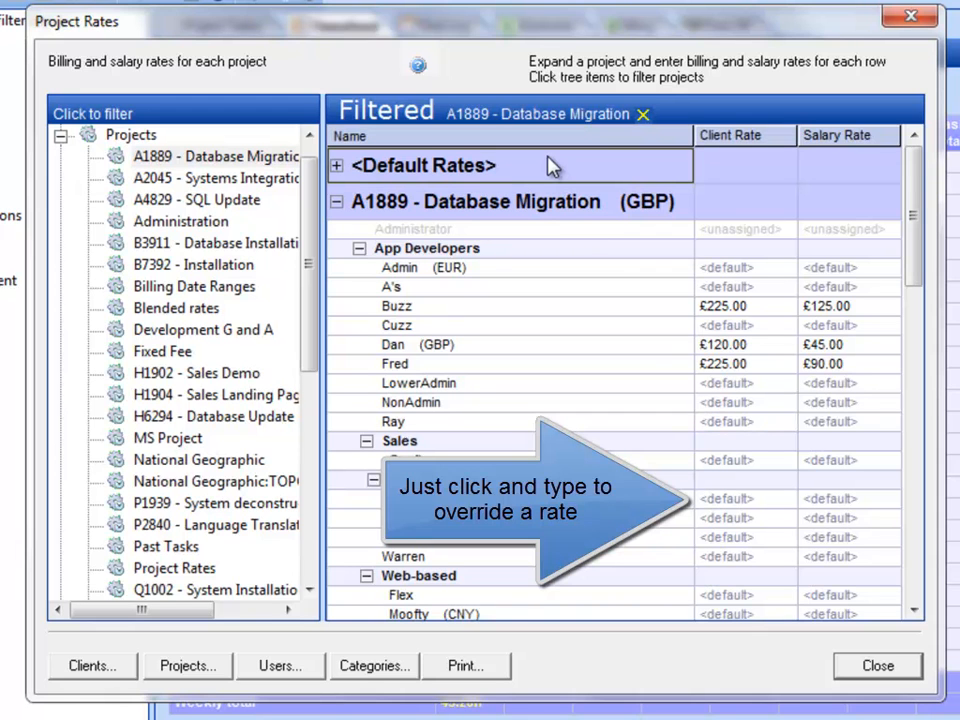
View the rates for A2045 - Systems Integration, A4829 - SQL Update, Administration and B3911 - Database Installation one by one, and clear the filter.
{"action": "left_click", "coordinate": [112, 179]}
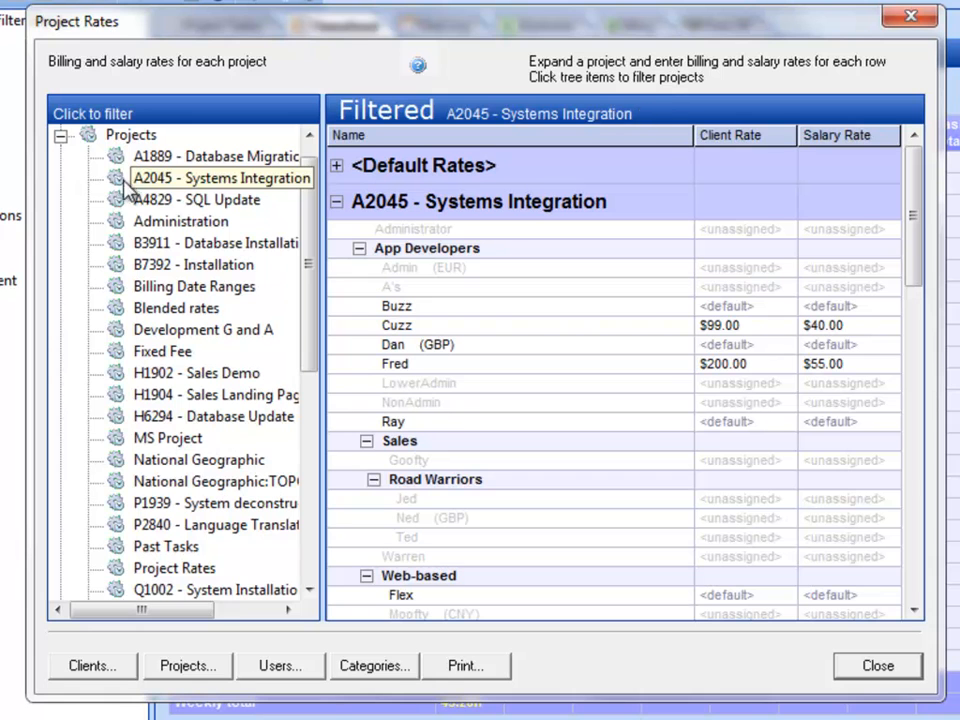
{"action": "left_click", "coordinate": [123, 203]}
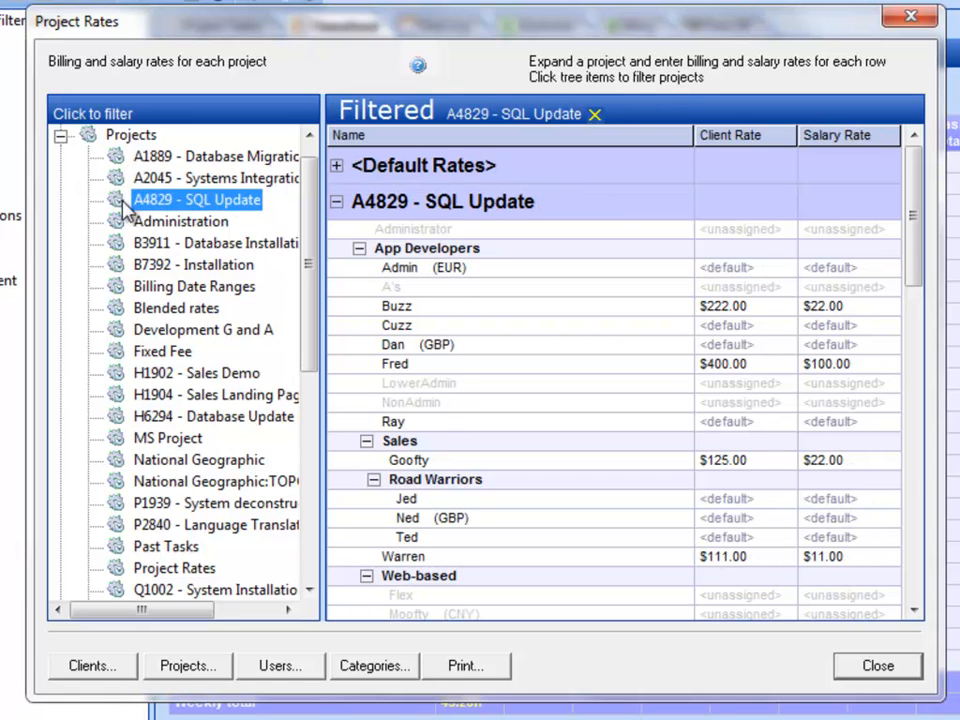
{"action": "left_click", "coordinate": [125, 222]}
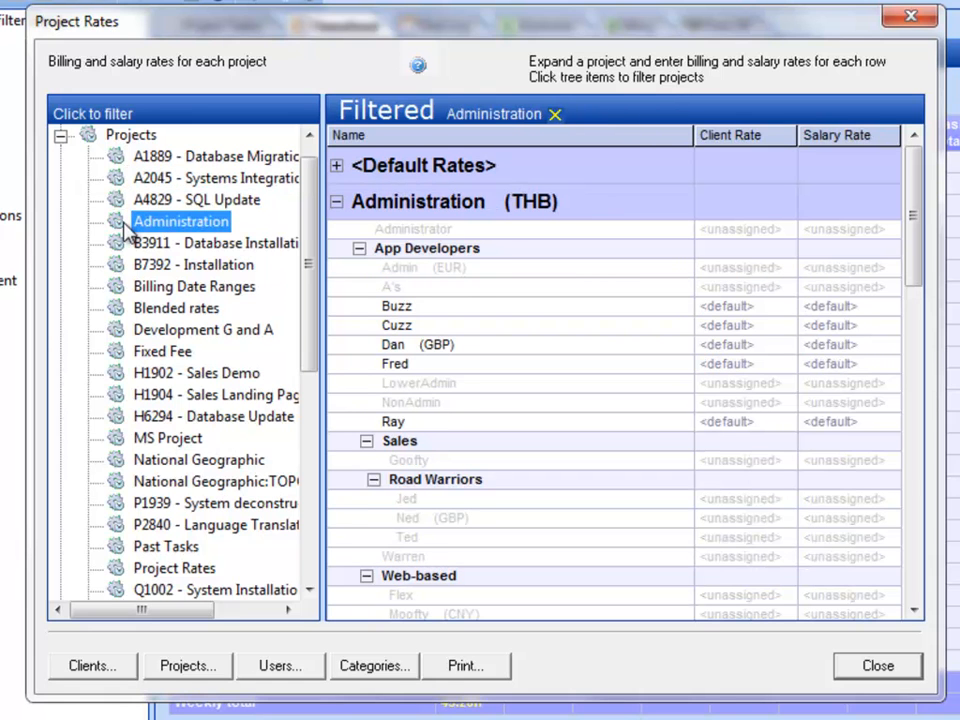
{"action": "left_click", "coordinate": [124, 248]}
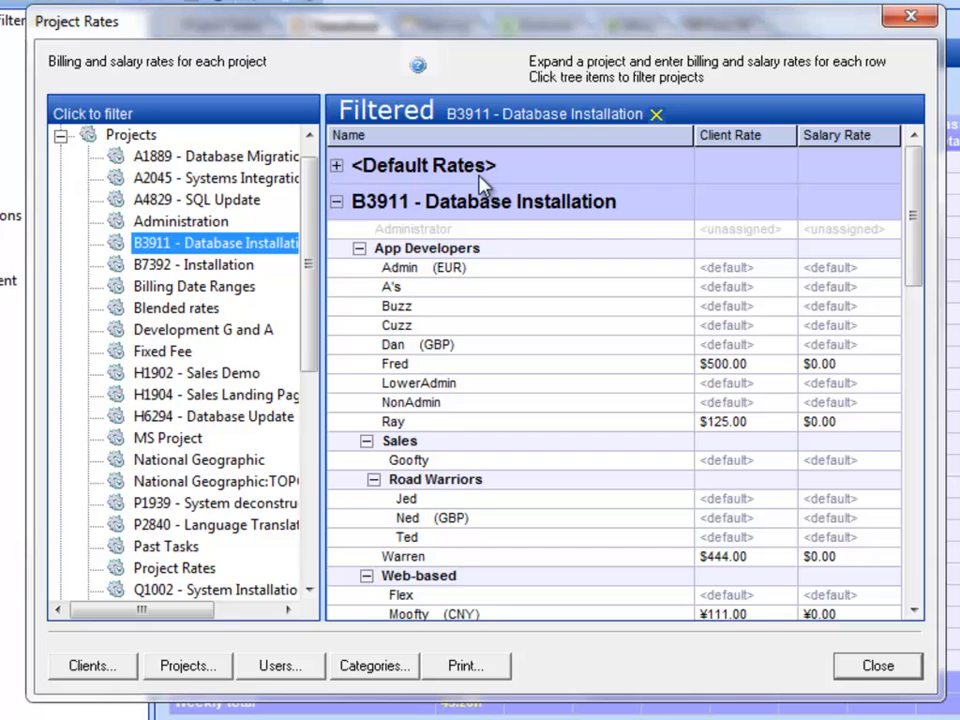
{"action": "left_click", "coordinate": [656, 116]}
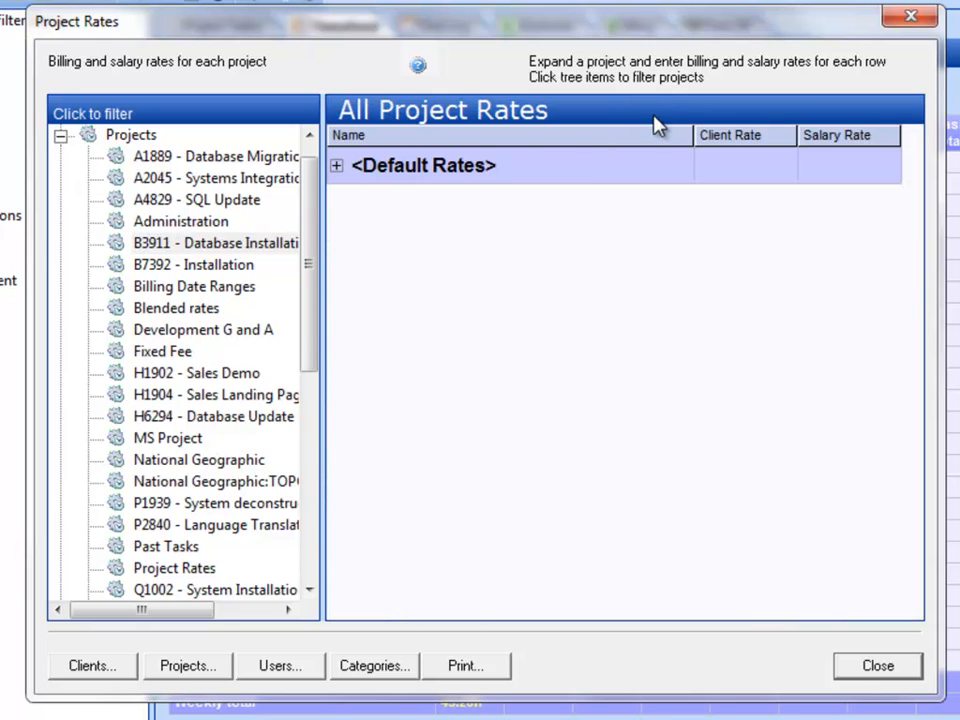
Filter the rates by the GBP-based user in the Company's App Developers group and inspect that user's A1889 - Database Migration client rate.
{"action": "left_click", "coordinate": [60, 134]}
{"action": "left_click", "coordinate": [60, 178]}
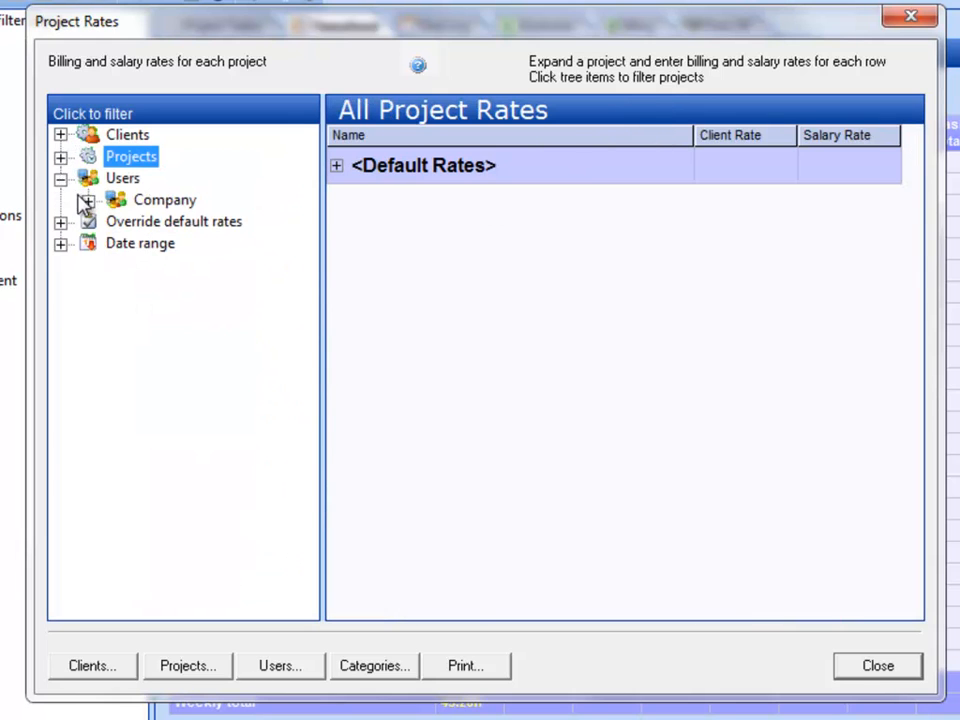
{"action": "left_click", "coordinate": [88, 201]}
{"action": "left_click", "coordinate": [117, 245]}
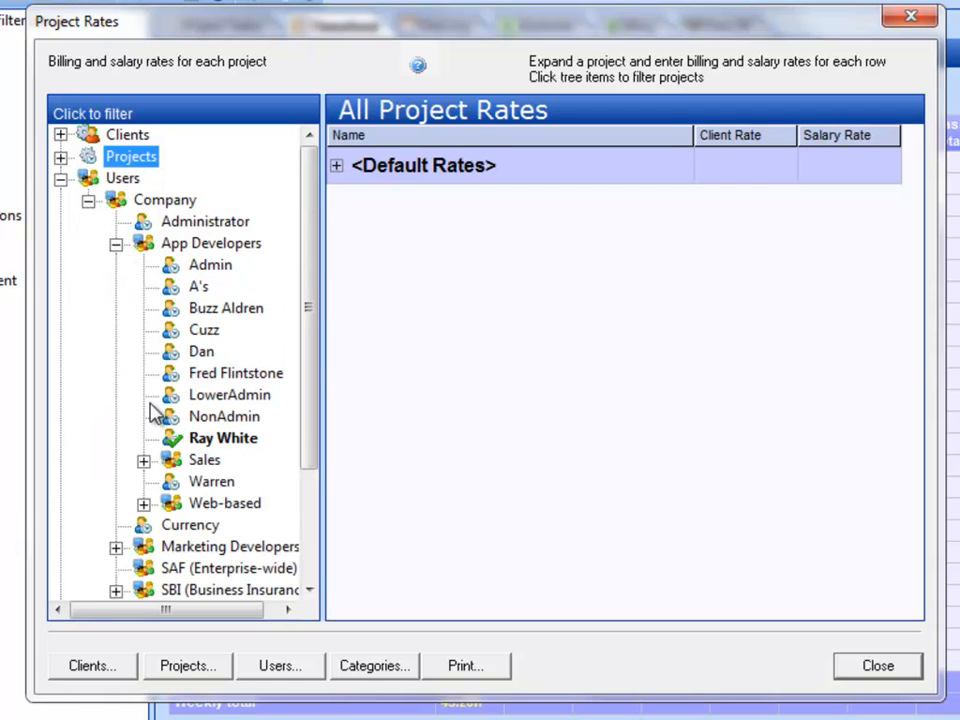
{"action": "left_click", "coordinate": [181, 354]}
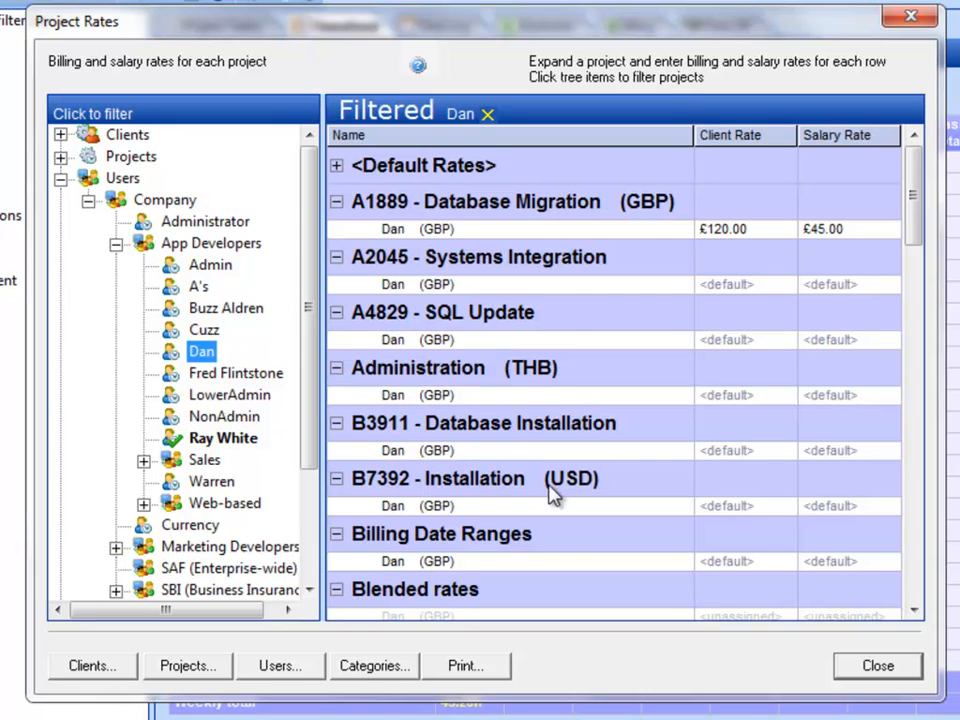
{"action": "mouse_move", "coordinate": [913, 195]}
{"action": "left_mouse_down"}
{"action": "mouse_move", "coordinate": [913, 497]}
{"action": "mouse_move", "coordinate": [920, 435]}
{"action": "mouse_move", "coordinate": [909, 189]}
{"action": "left_mouse_up"}
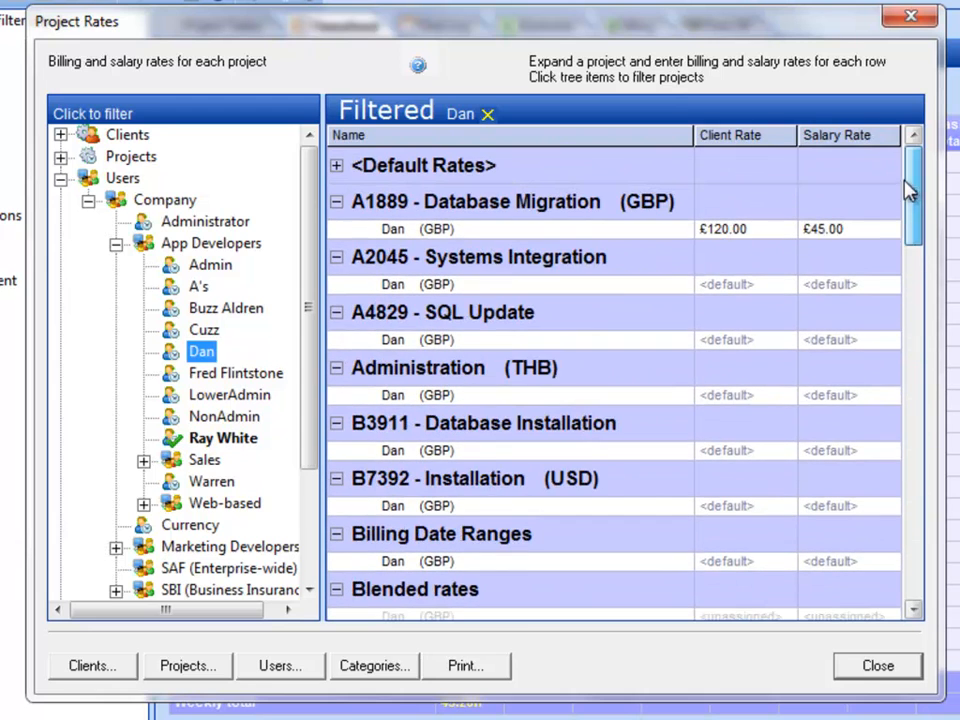
{"action": "left_click", "coordinate": [740, 230]}
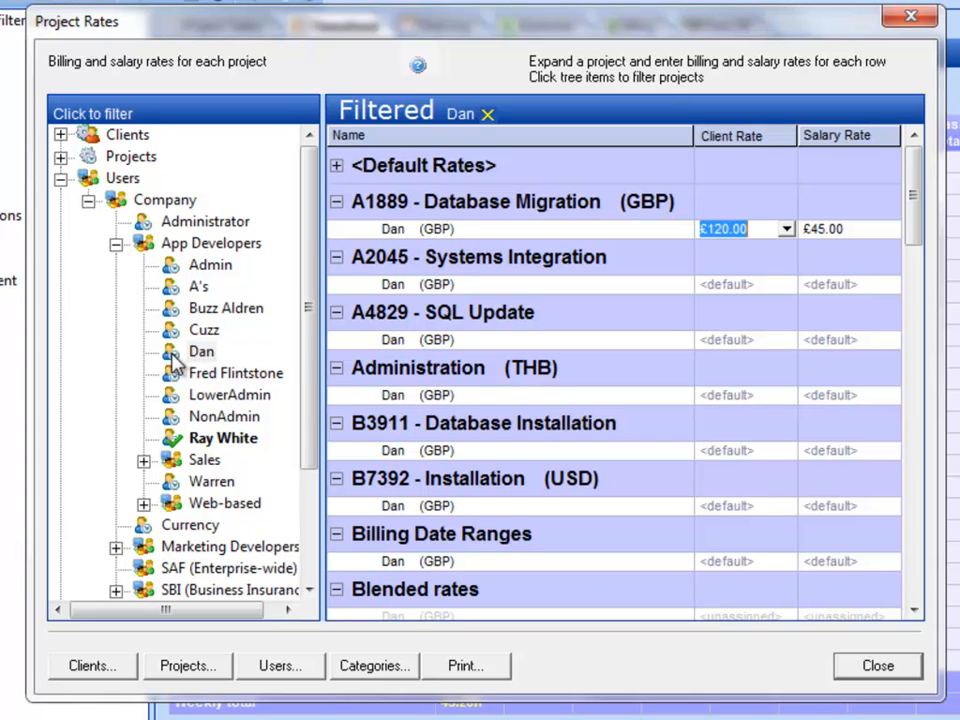
View the project rates of two other App Developers users, including the currently logged-in one, and clear the user filter.
{"action": "left_click", "coordinate": [172, 316]}
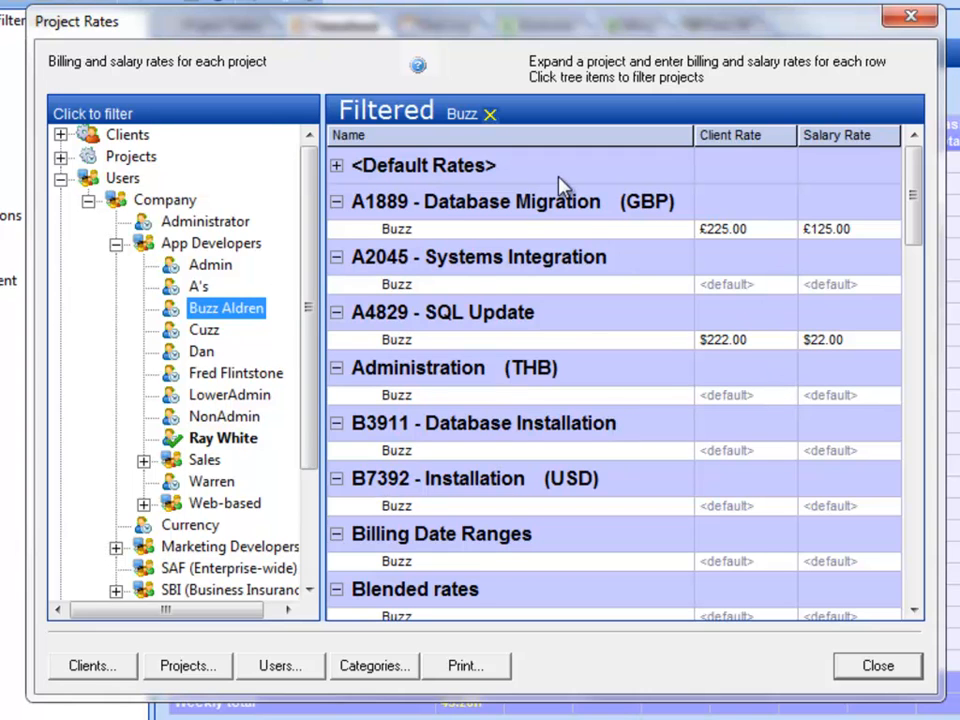
{"action": "left_click", "coordinate": [205, 440]}
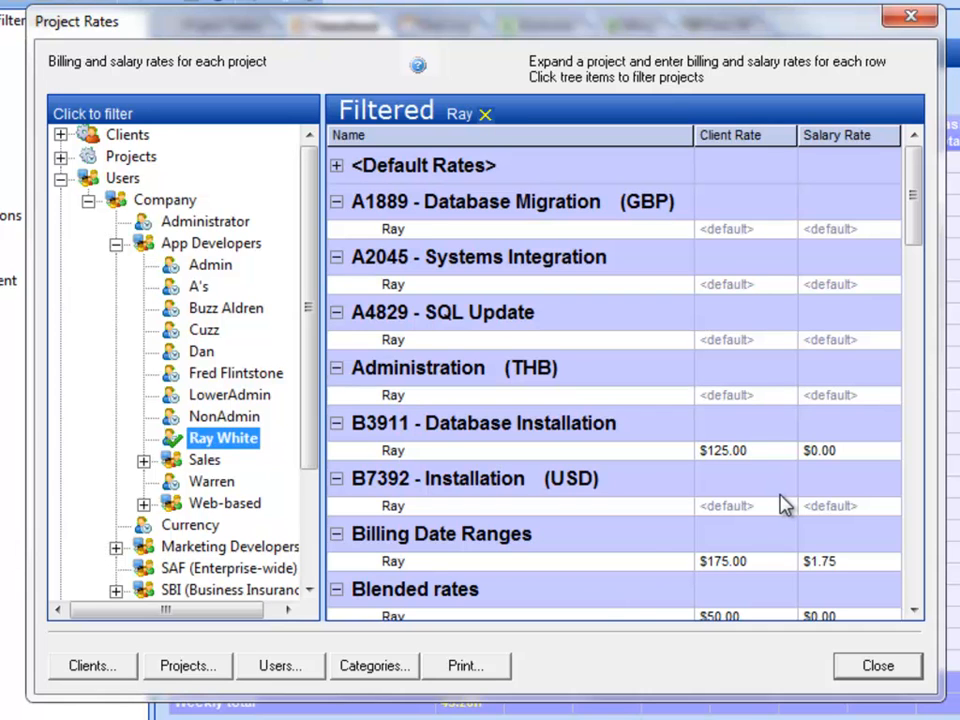
{"action": "left_click", "coordinate": [486, 114]}
{"action": "left_click", "coordinate": [61, 179]}
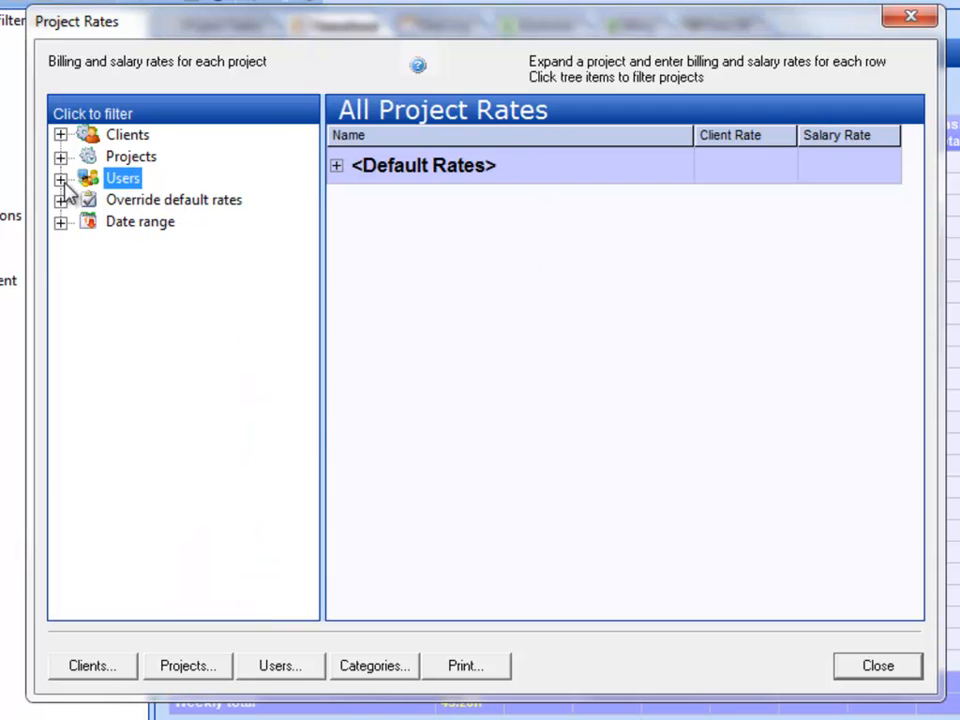
Examine the choices under the Override default rates and Date range filters and close the project rates window.
{"action": "left_click", "coordinate": [61, 200]}
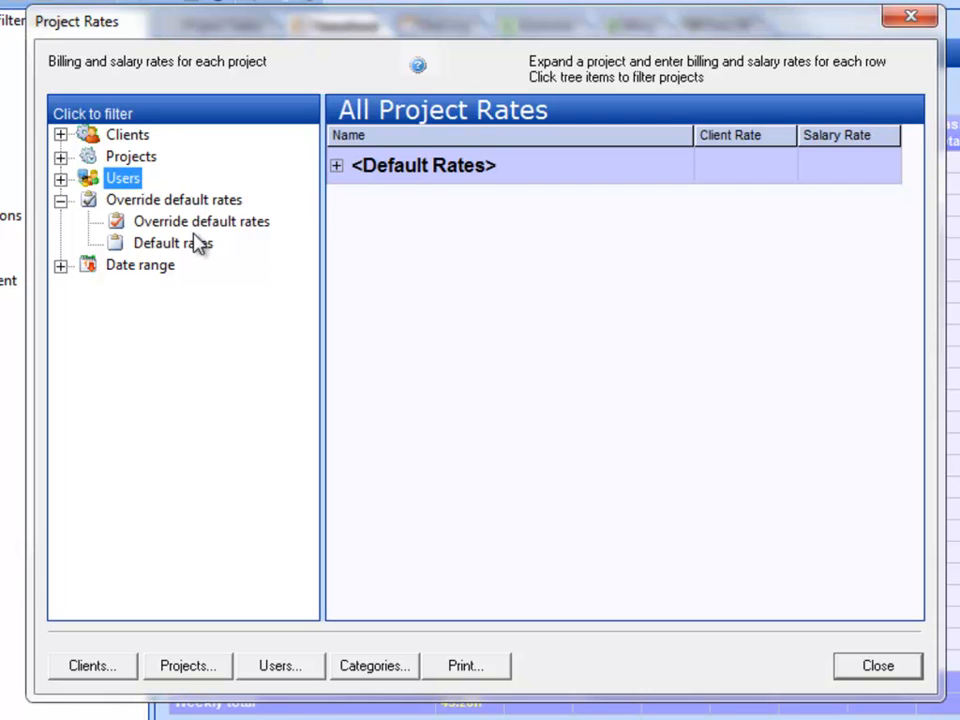
{"action": "left_click", "coordinate": [61, 201]}
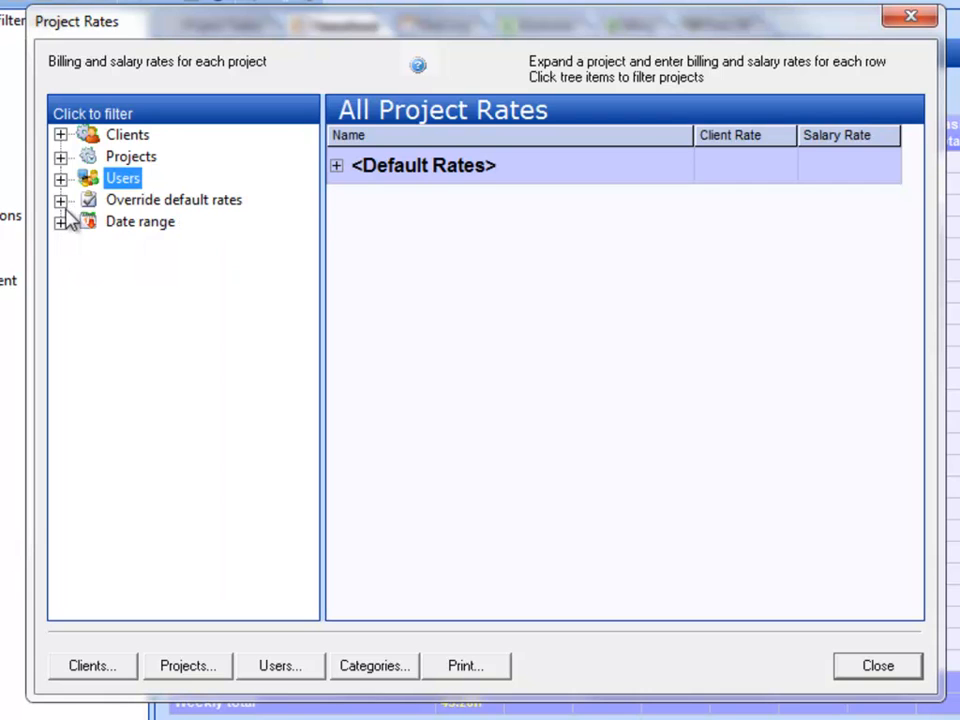
{"action": "left_click", "coordinate": [61, 222]}
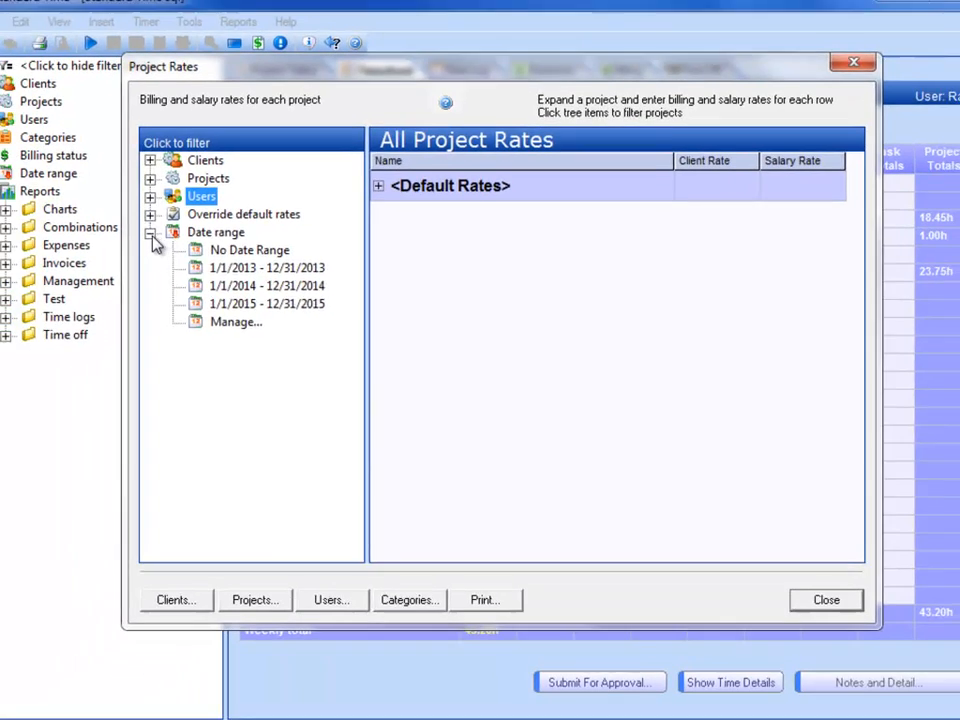
{"action": "left_click", "coordinate": [150, 232]}
{"action": "left_click", "coordinate": [840, 606]}
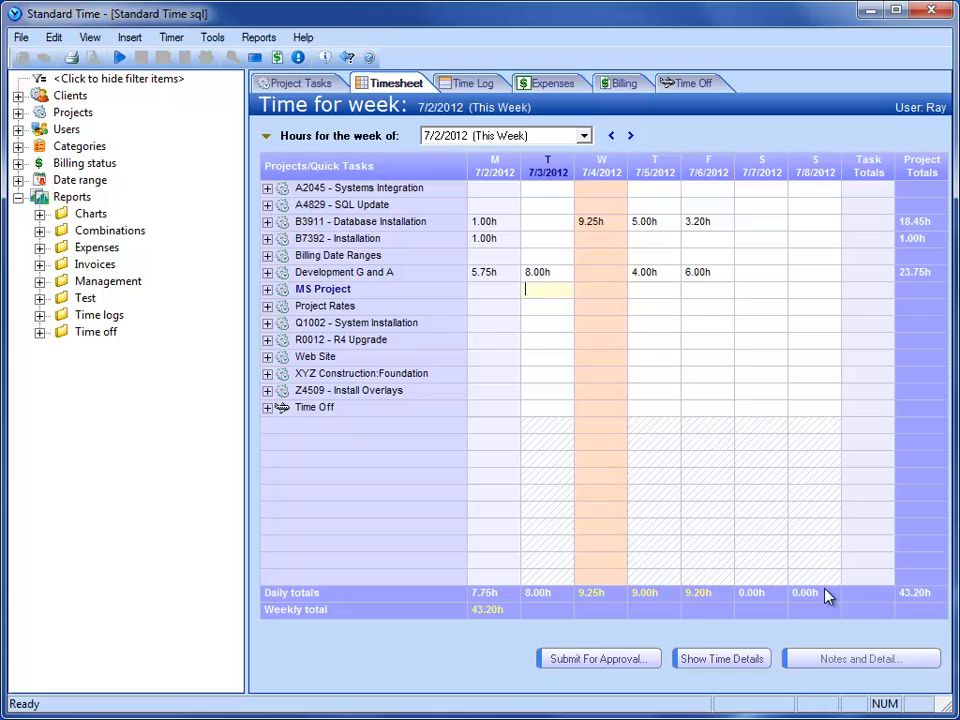
Open the project list, inspect the billing method choices for A4829 - SQL Update, and show the Administration project's properties.
{"action": "left_click", "coordinate": [212, 38]}
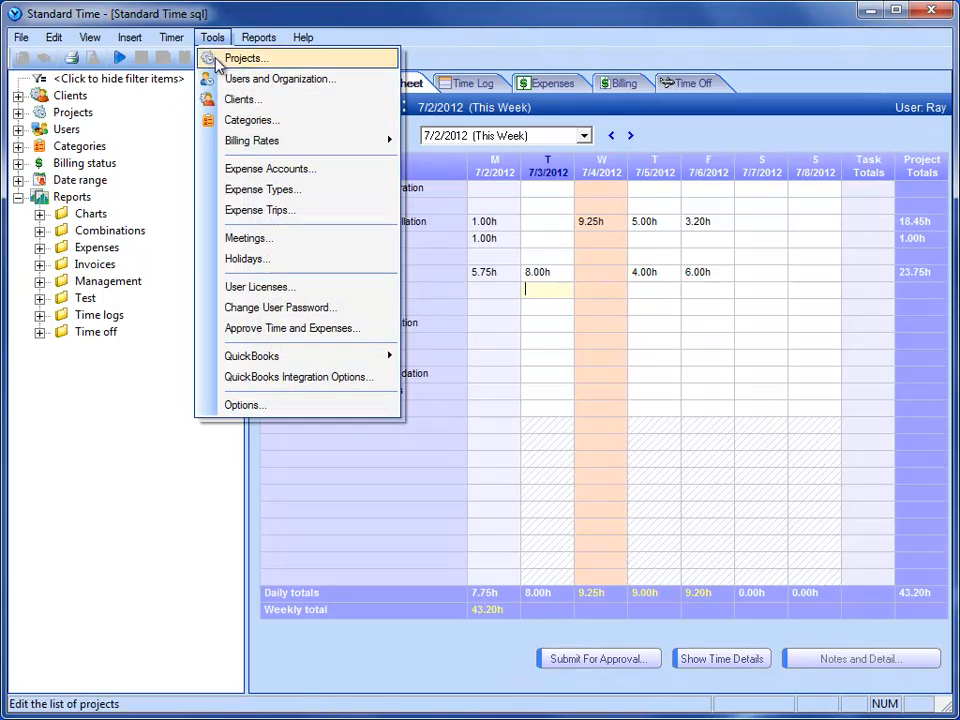
{"action": "mouse_move", "coordinate": [225, 145]}
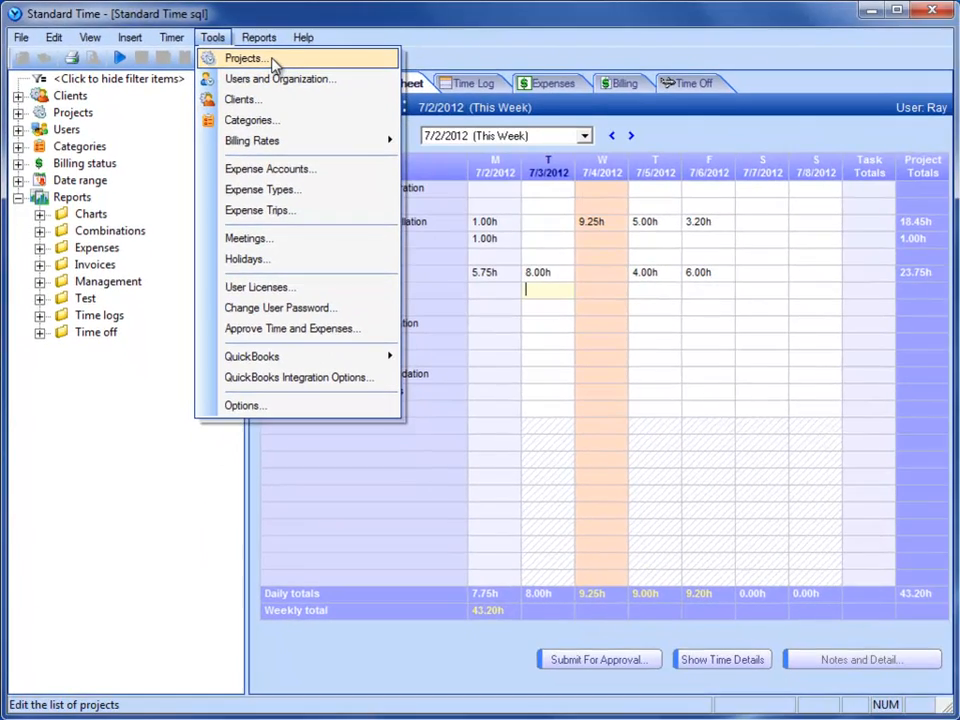
{"action": "left_click", "coordinate": [245, 59]}
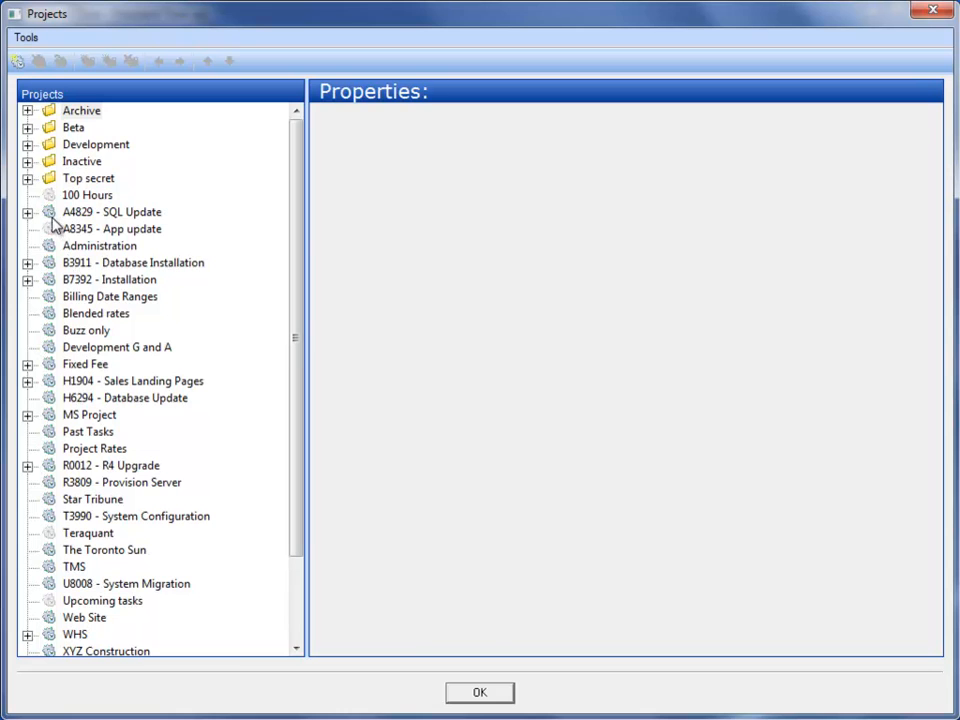
{"action": "left_click", "coordinate": [52, 215]}
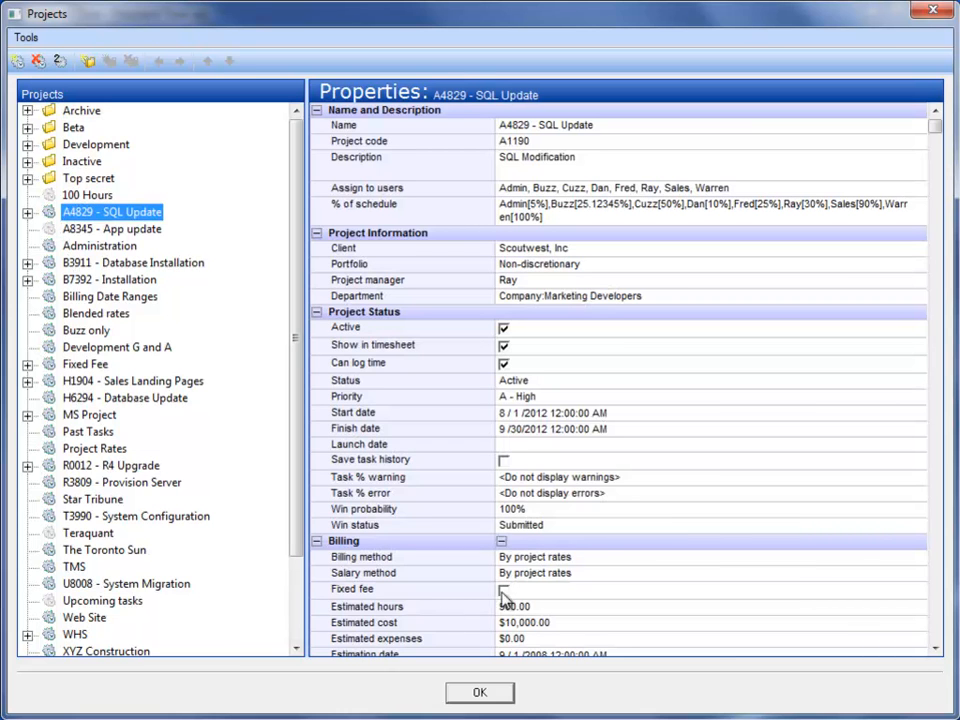
{"action": "left_click", "coordinate": [610, 557]}
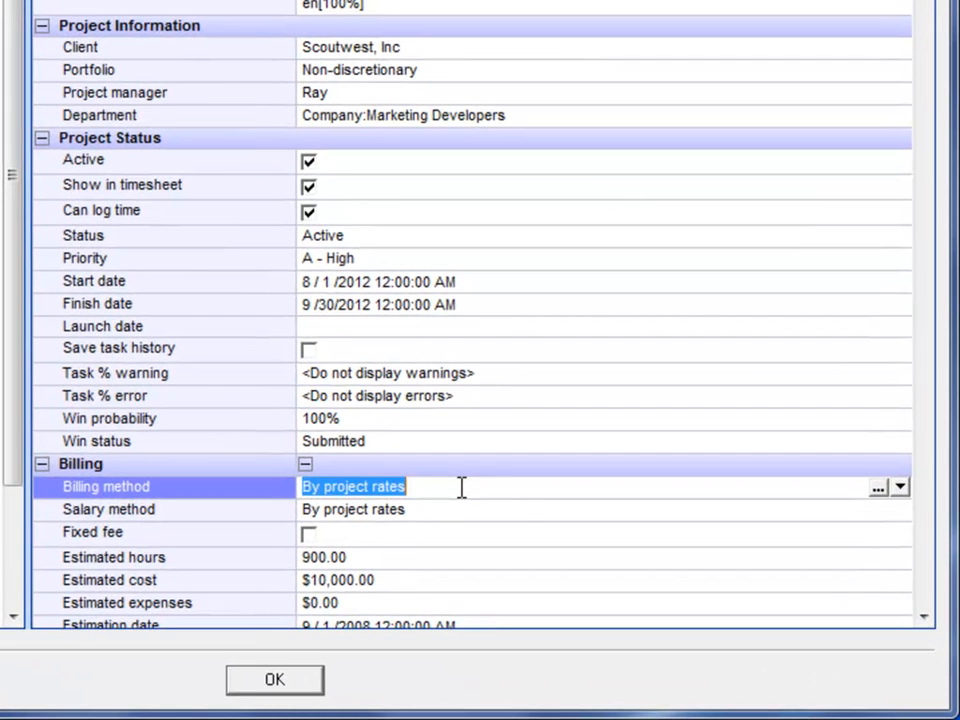
{"action": "left_click", "coordinate": [900, 489]}
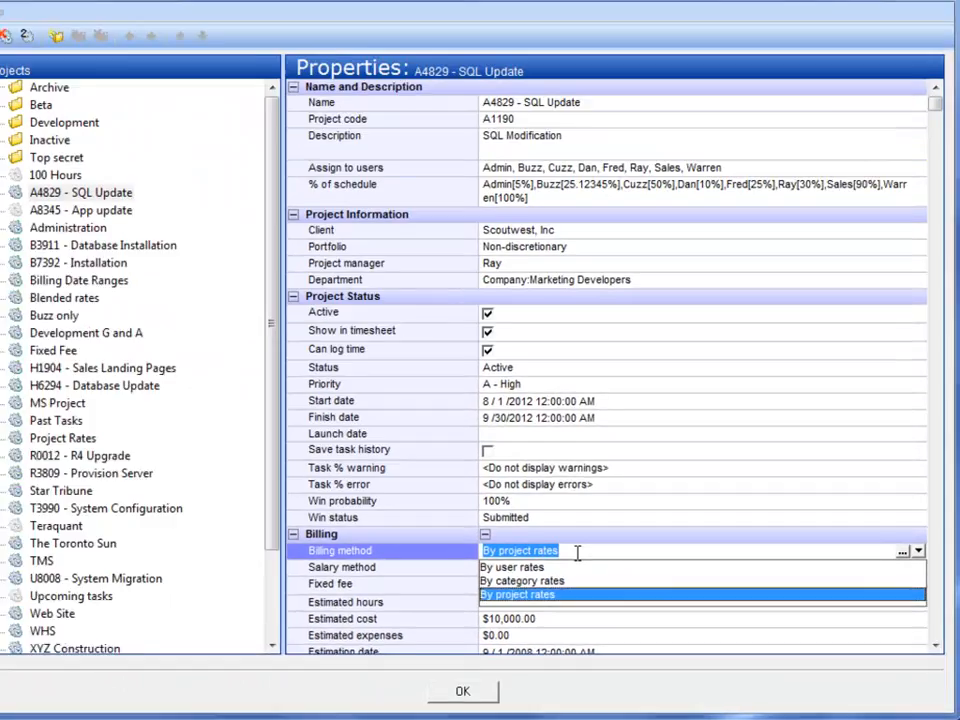
{"action": "left_click", "coordinate": [226, 387]}
{"action": "left_click", "coordinate": [96, 247]}
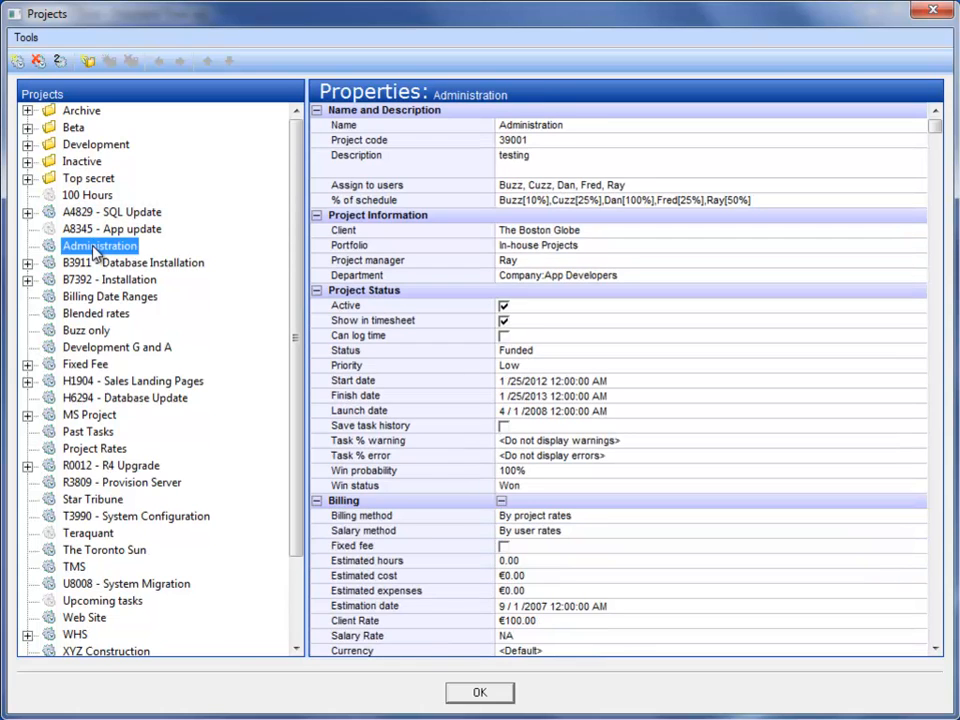
Compare the billing methods of the B3911 - Database Installation, Administration and B7392 - Installation projects and close the project list.
{"action": "left_click", "coordinate": [83, 262]}
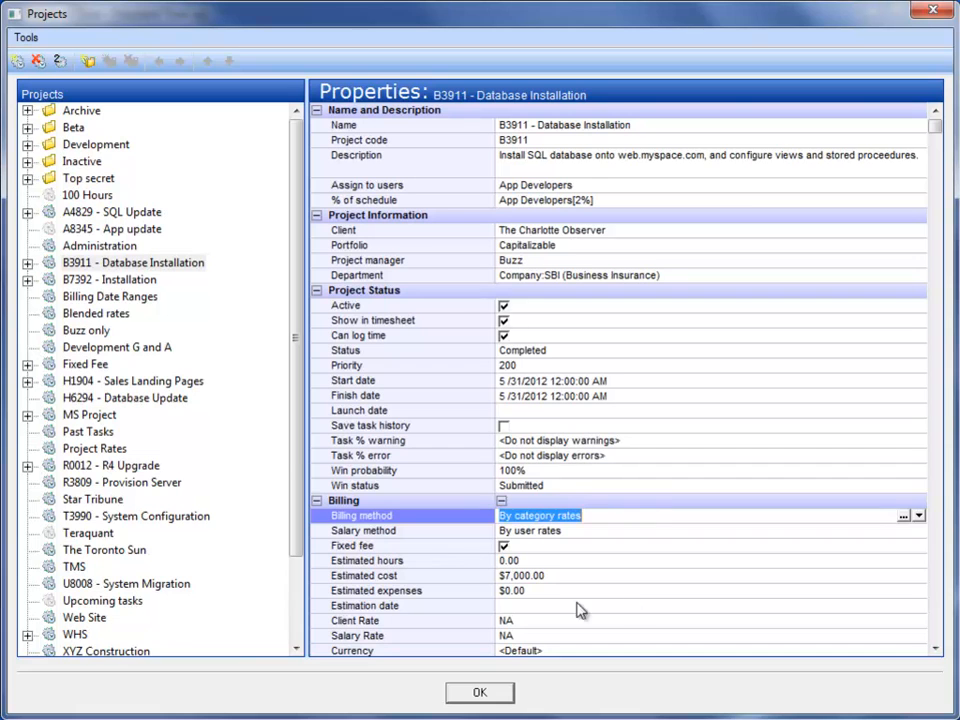
{"action": "left_click", "coordinate": [90, 245]}
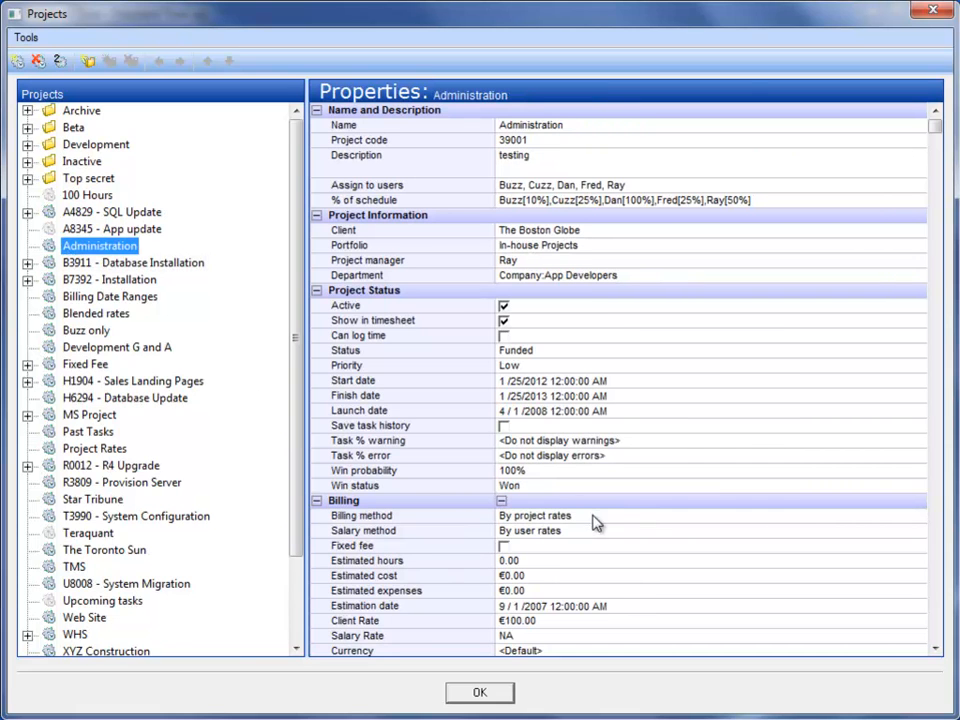
{"action": "left_click", "coordinate": [597, 517]}
{"action": "left_click", "coordinate": [110, 282]}
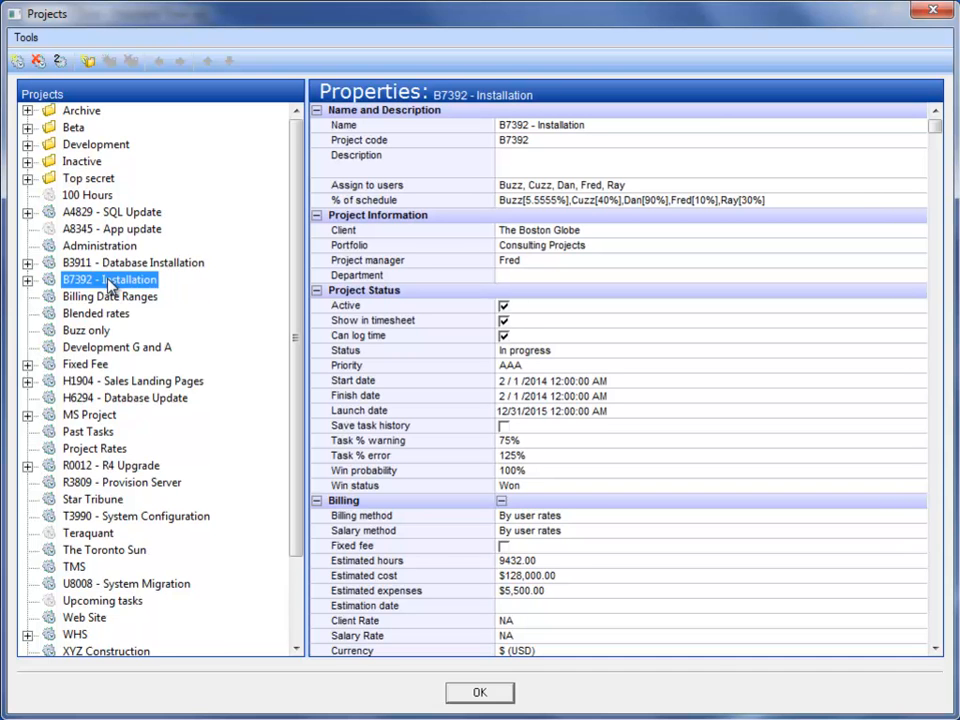
{"action": "left_click", "coordinate": [508, 699]}
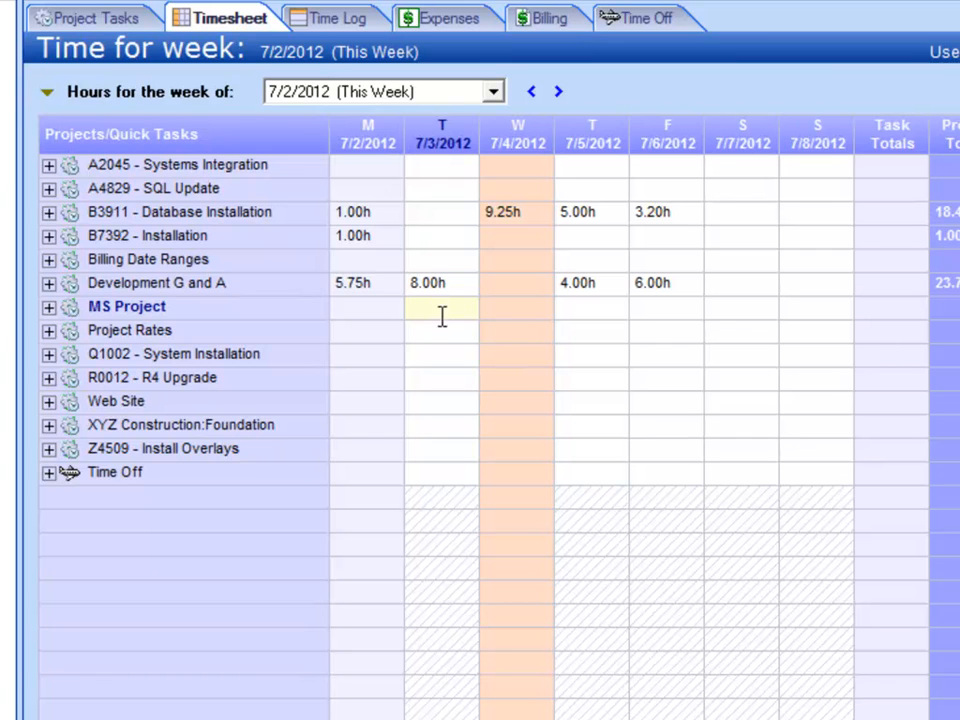
Examine the hour choices for Development G and A on 7/3/2012 in the timesheet and select MS Project's 7/2/2012 cell.
{"action": "left_click", "coordinate": [466, 287]}
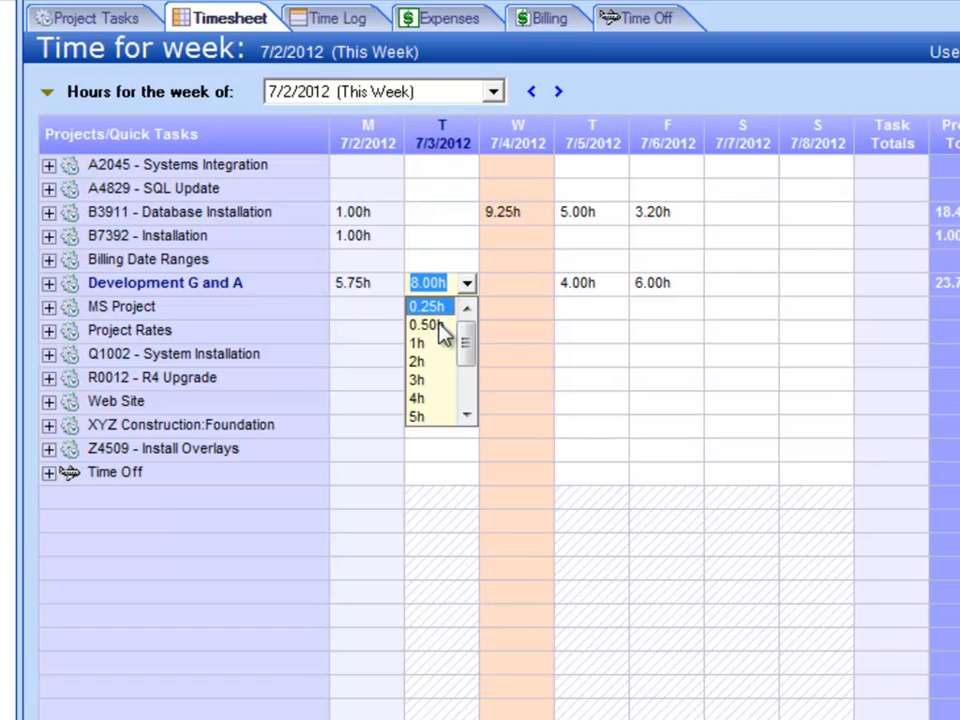
{"action": "left_click", "coordinate": [372, 316]}
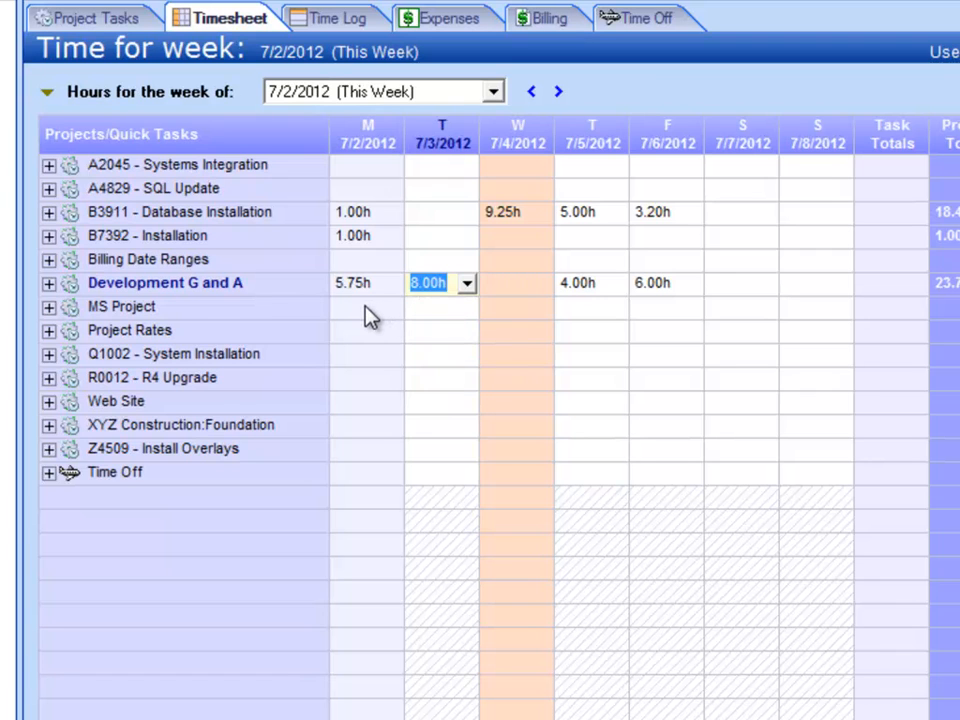
{"action": "left_click", "coordinate": [366, 307]}
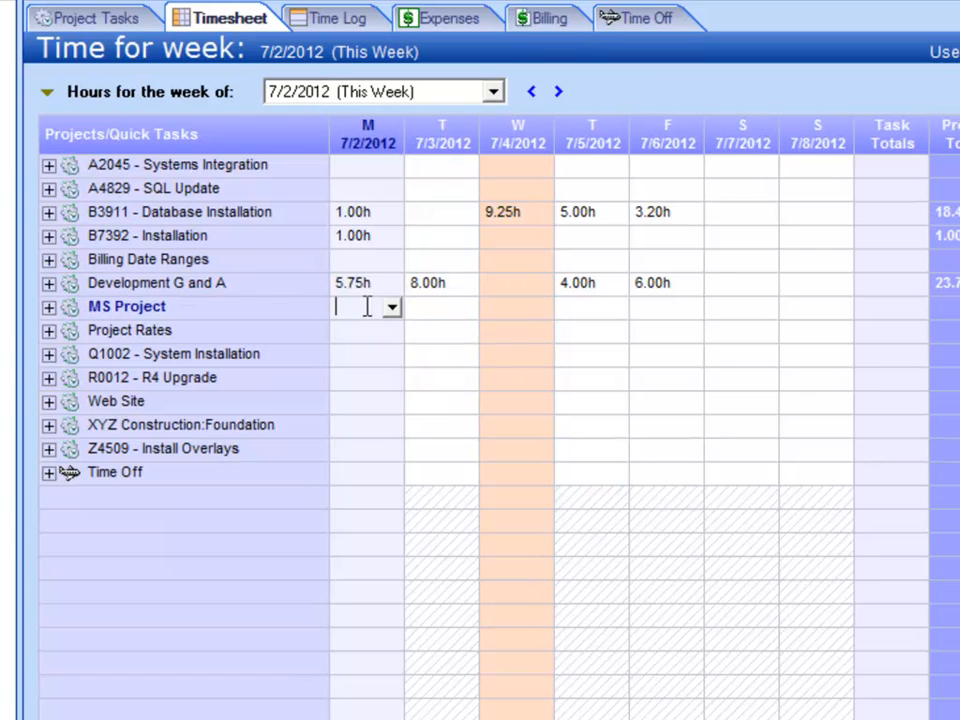
Show the time log and highlight the Client rate and Cost client values from the 5/23/2011 entry through 3/16/2012.
{"action": "left_click", "coordinate": [314, 20]}
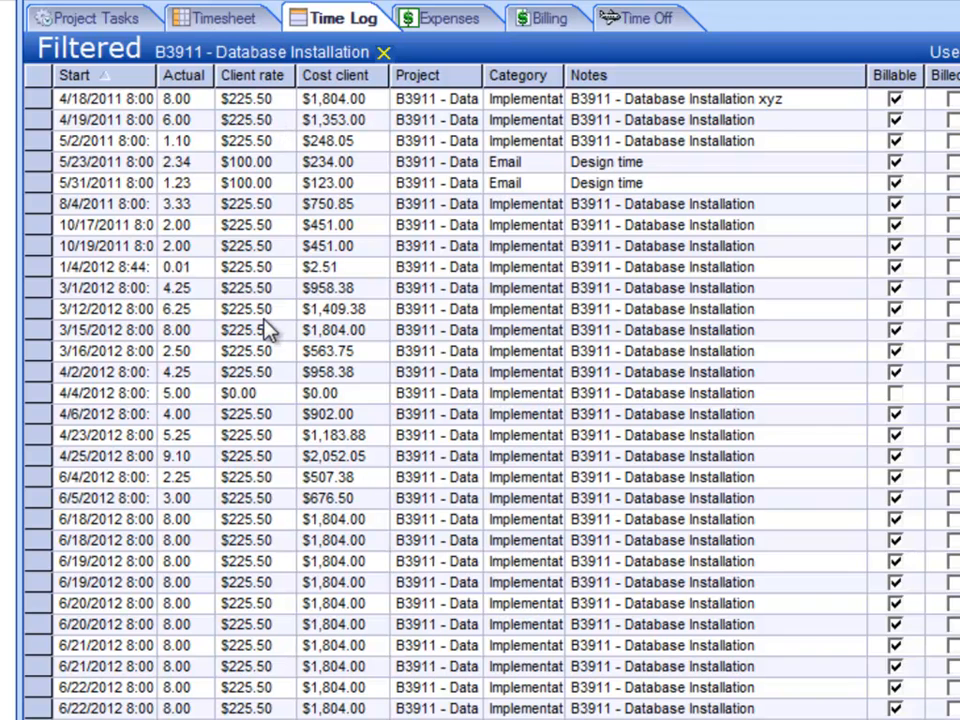
{"action": "left_click_drag", "start_coordinate": [32, 162], "coordinate": [40, 245]}
{"action": "left_click_drag", "start_coordinate": [250, 162], "coordinate": [335, 360]}
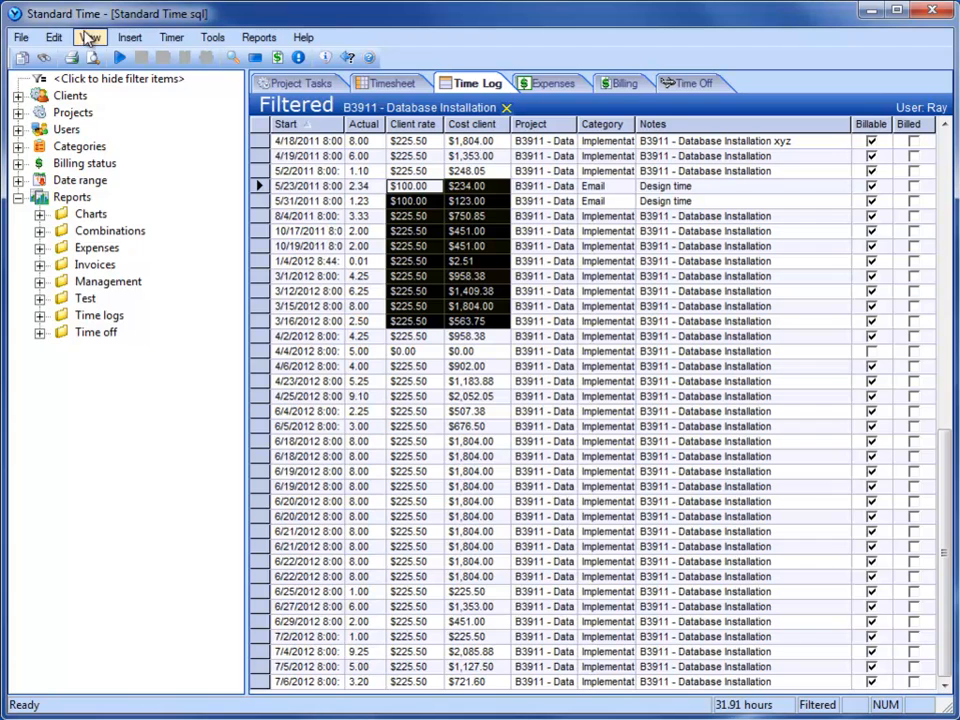
Locate the command for showing or hiding time log columns, leave it unused, and select the 4/6/2012 entry.
{"action": "left_click", "coordinate": [89, 38]}
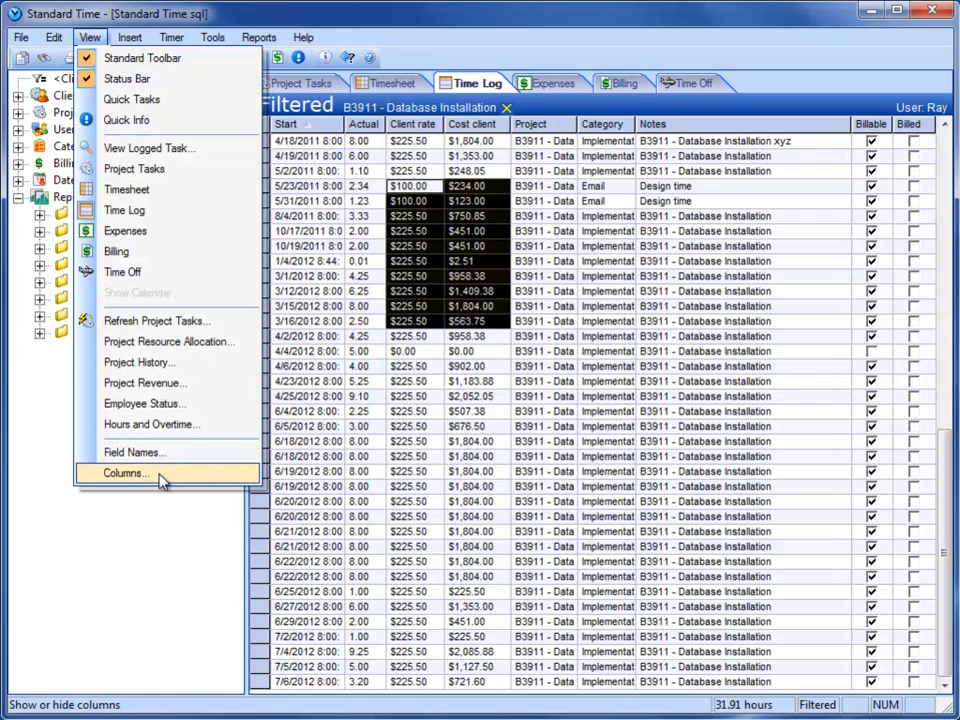
{"action": "left_click", "coordinate": [447, 47]}
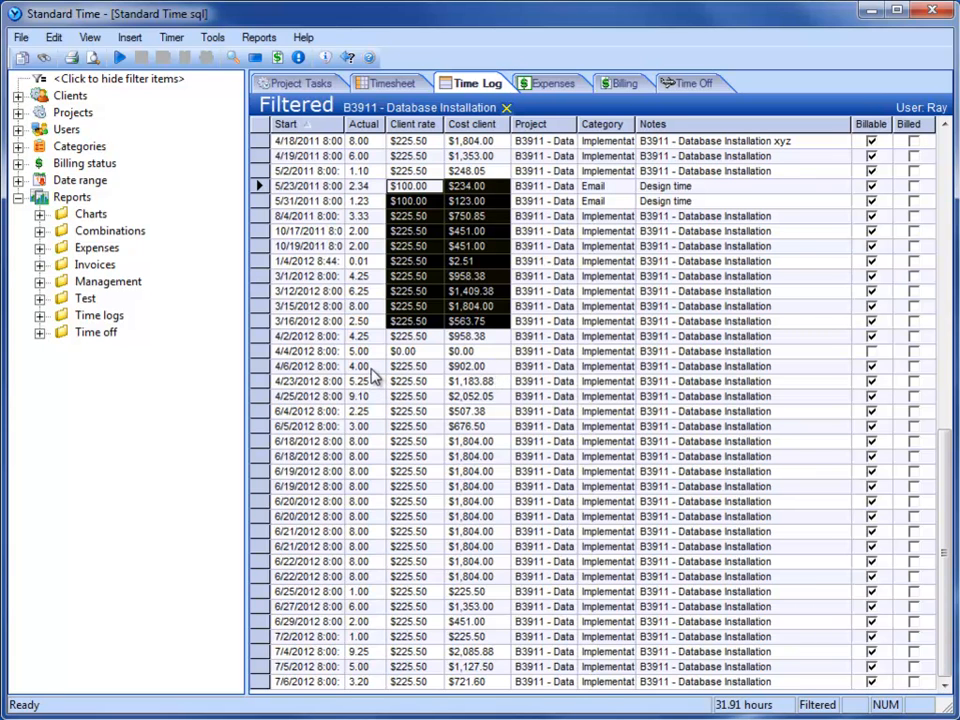
{"action": "left_click", "coordinate": [261, 366]}
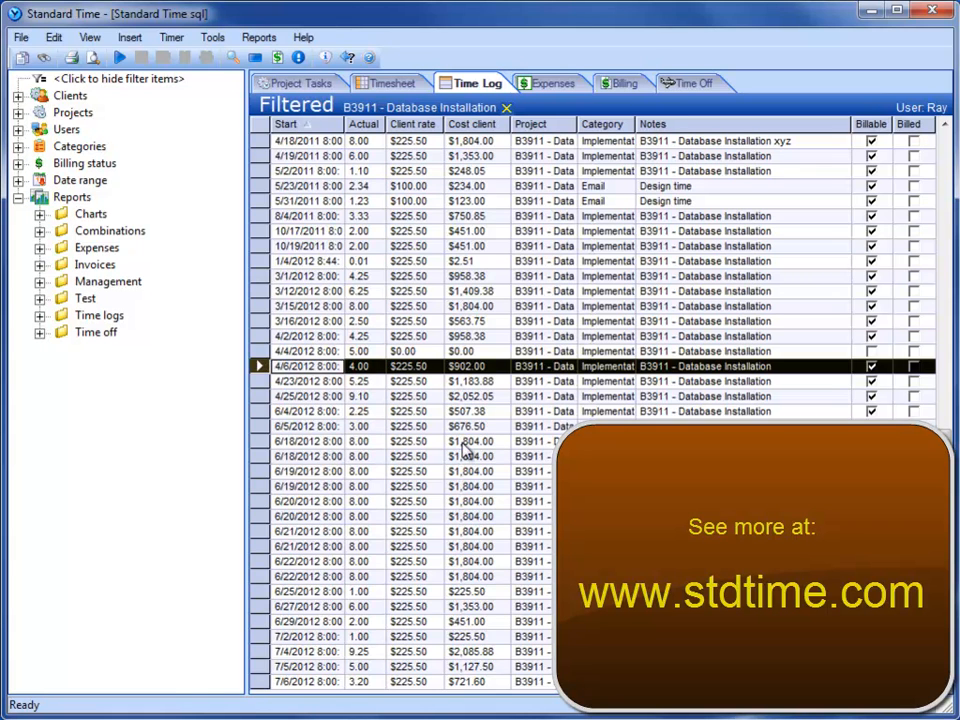
View the list of all invoices and return to the timesheet for the week of 7/2/2012.
{"action": "left_click", "coordinate": [620, 84]}
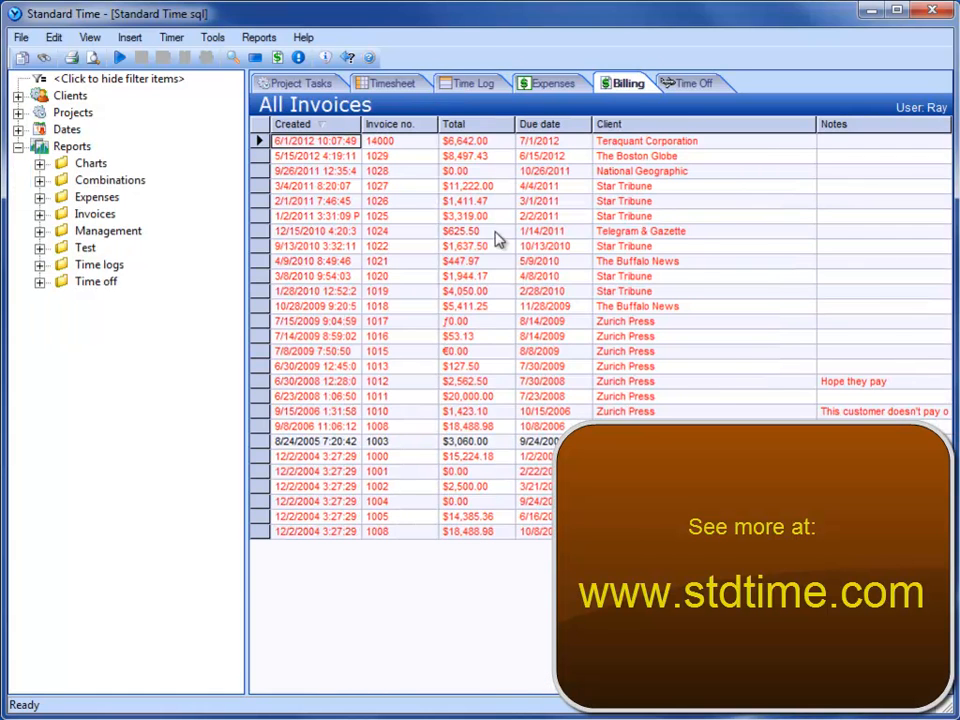
{"action": "left_click", "coordinate": [387, 85]}
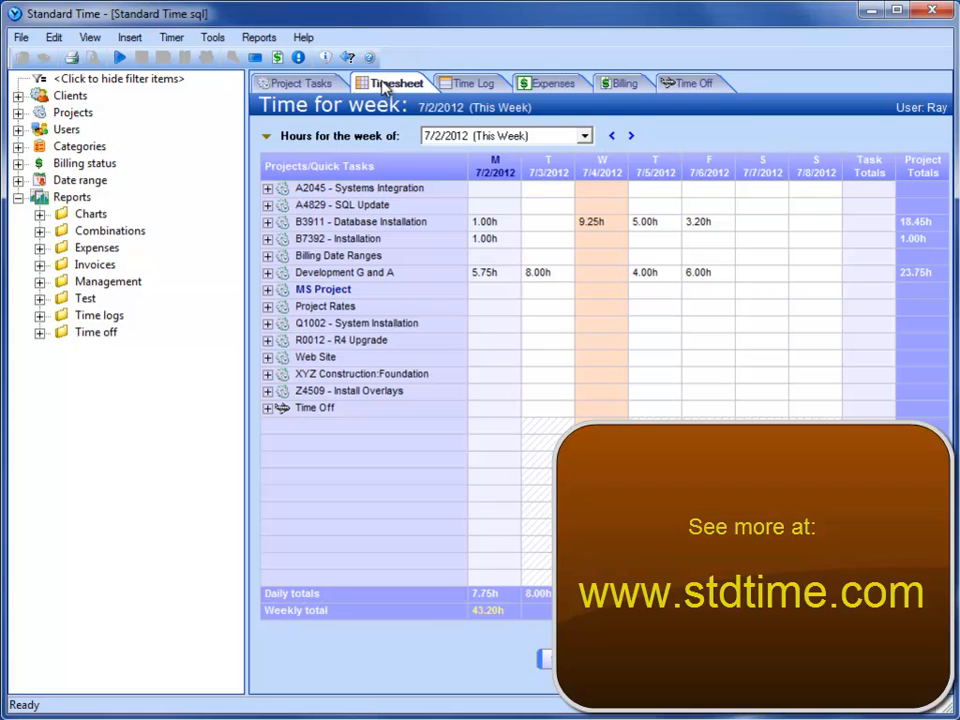